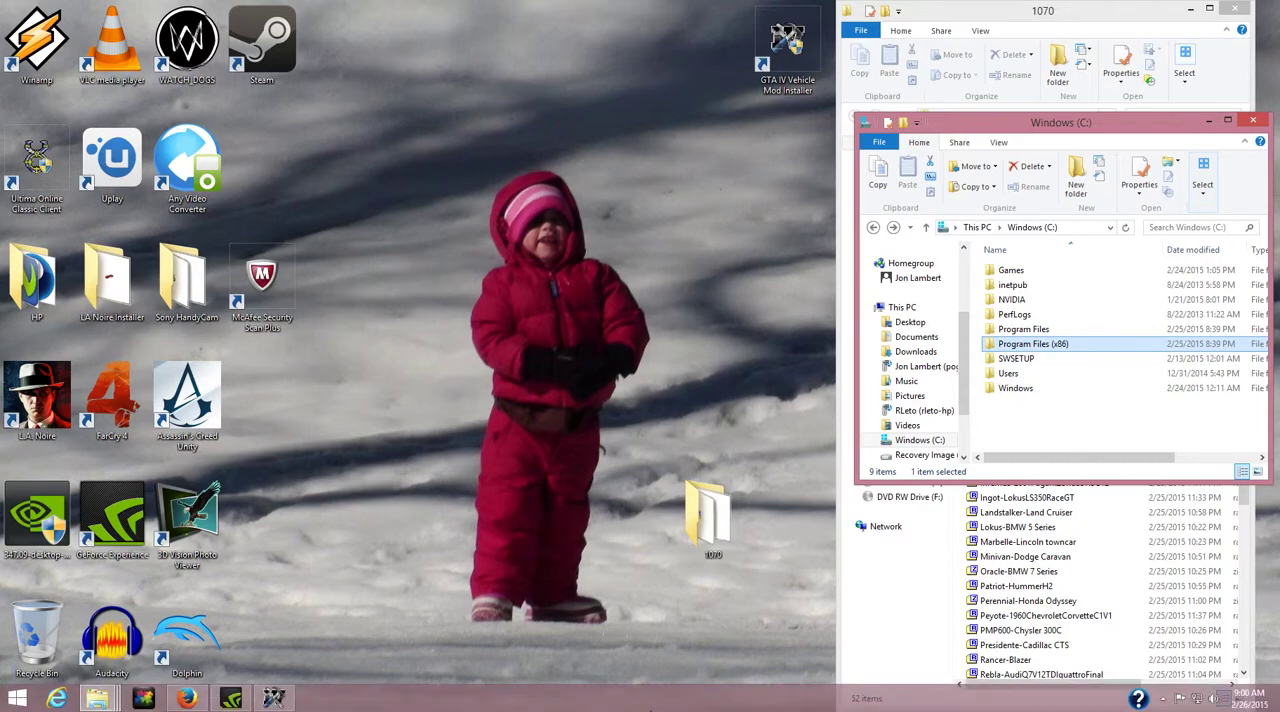
Switch to Firefox and download the iCEnhancer 3.0 archive for version 1.0.7.0, skipping the ad and saving iCE30_1070_REV1.rar.
mouse_move(253, 703)
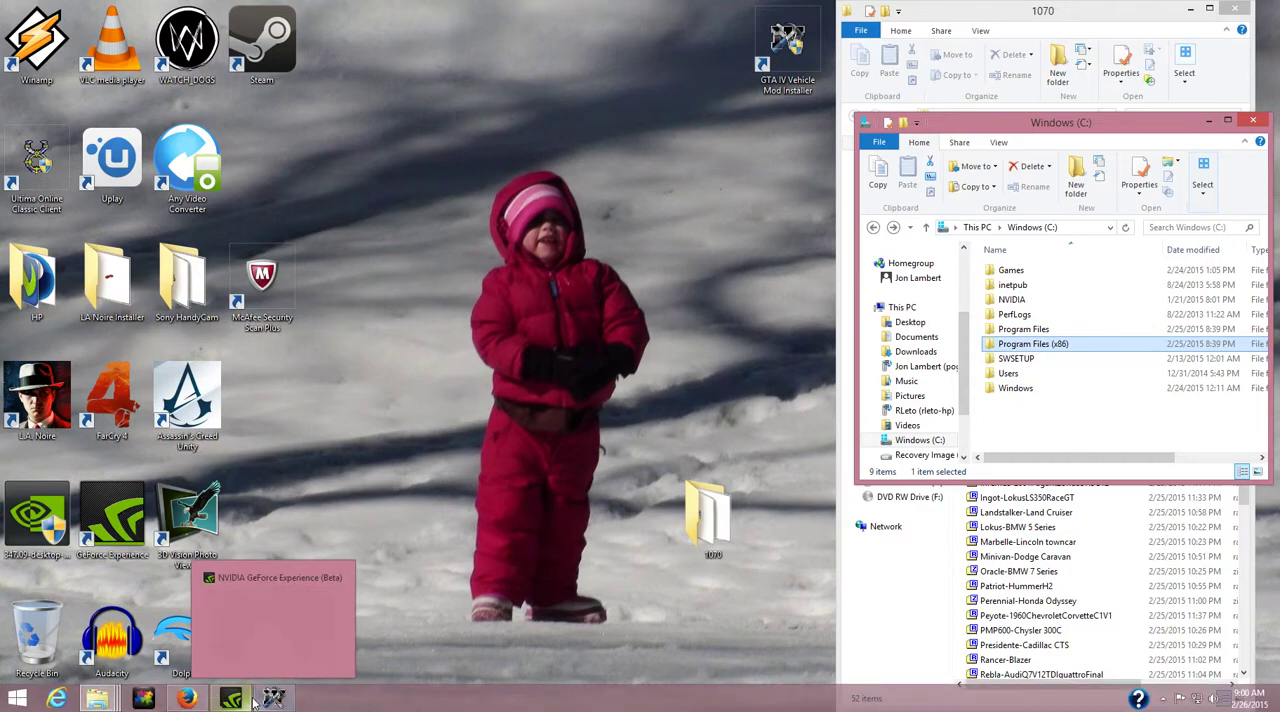
left_click(186, 698)
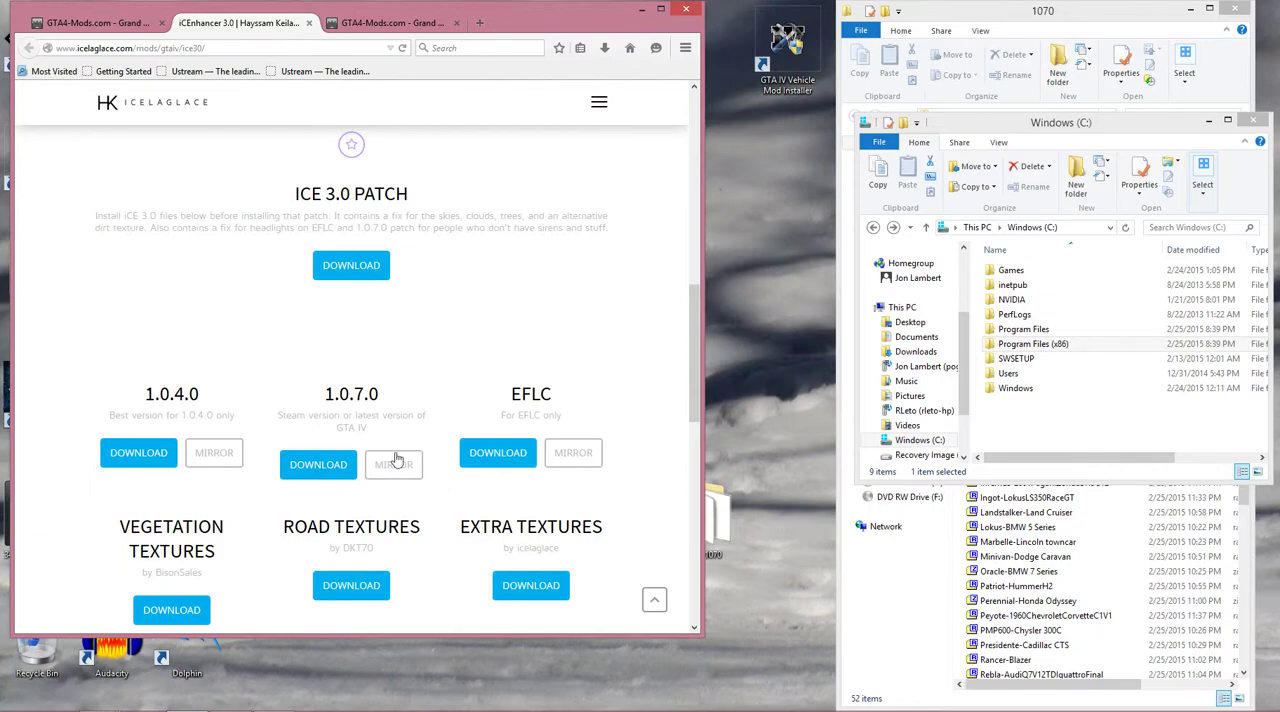
left_click(321, 465)
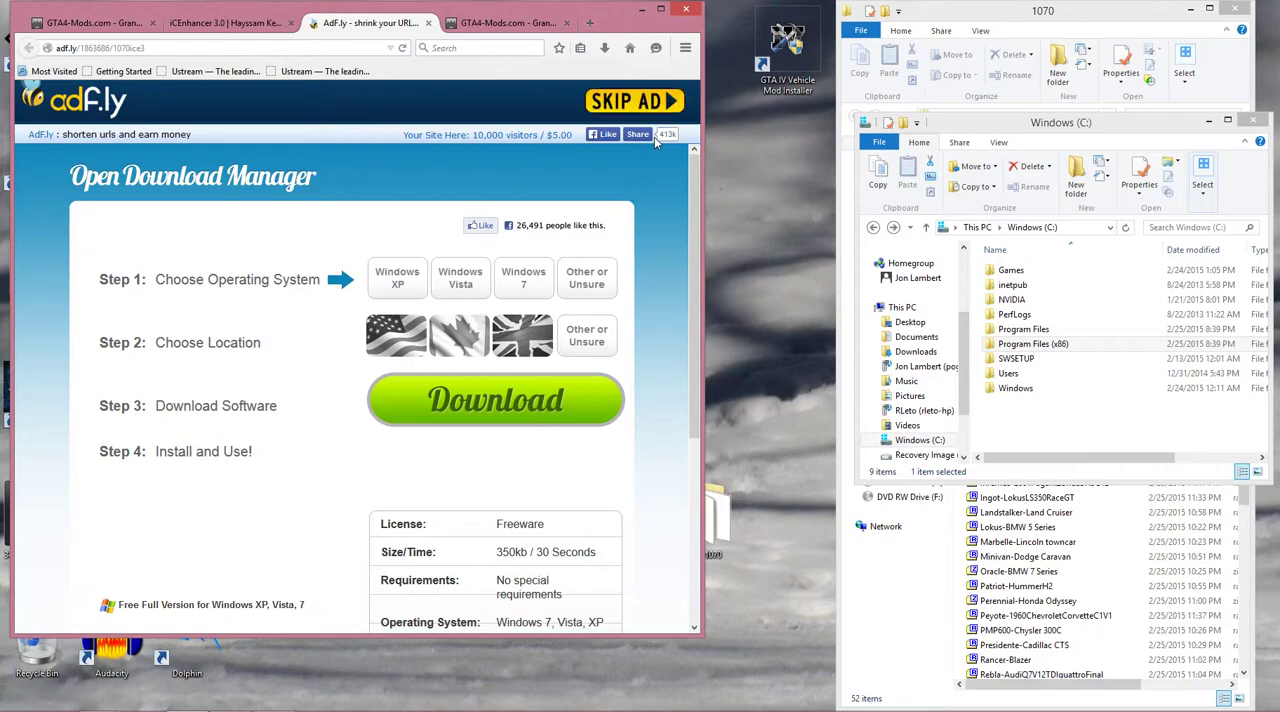
left_click(632, 103)
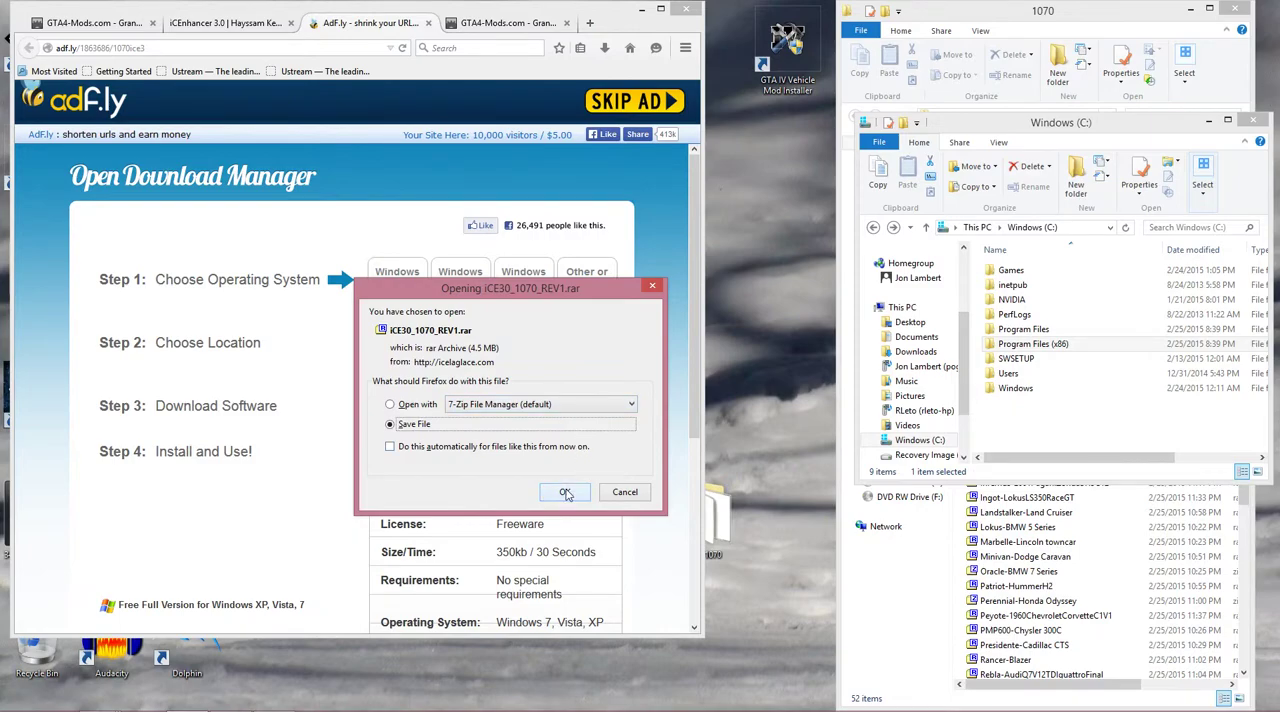
left_click(566, 492)
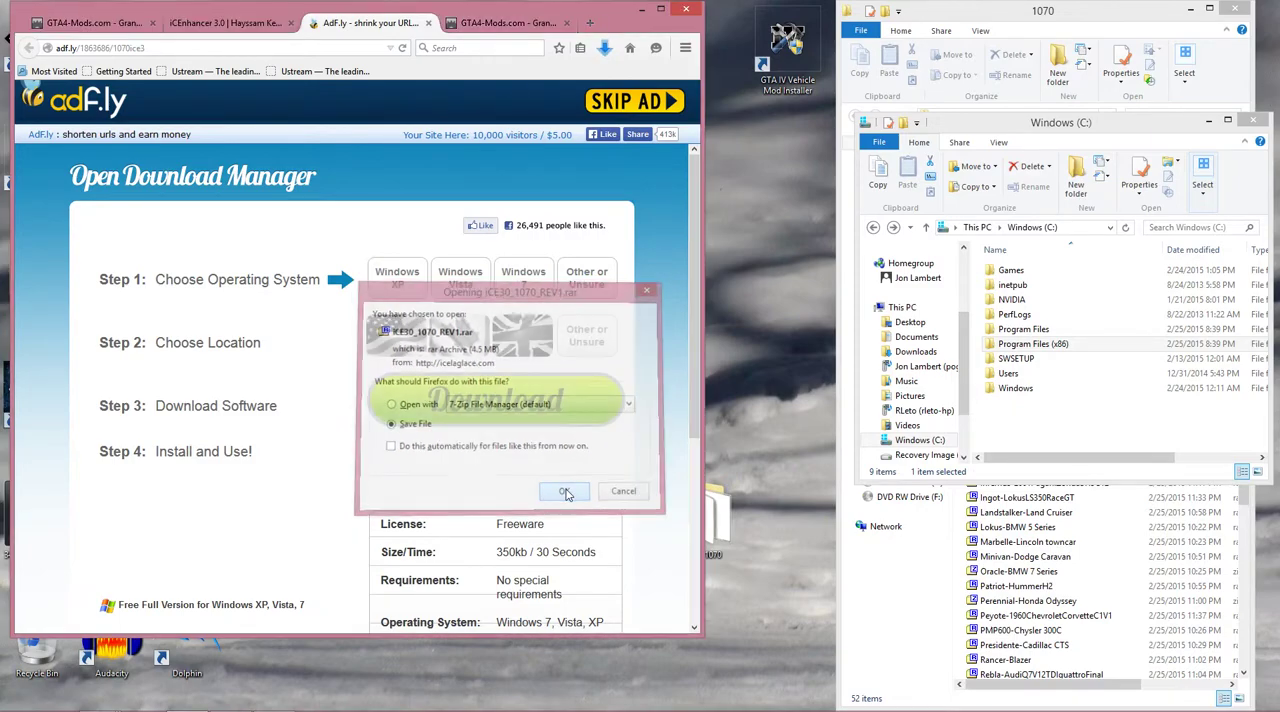
Open the newly downloaded iCE30_1070_REV1 archive and go into its 1070 folder.
left_click(606, 50)
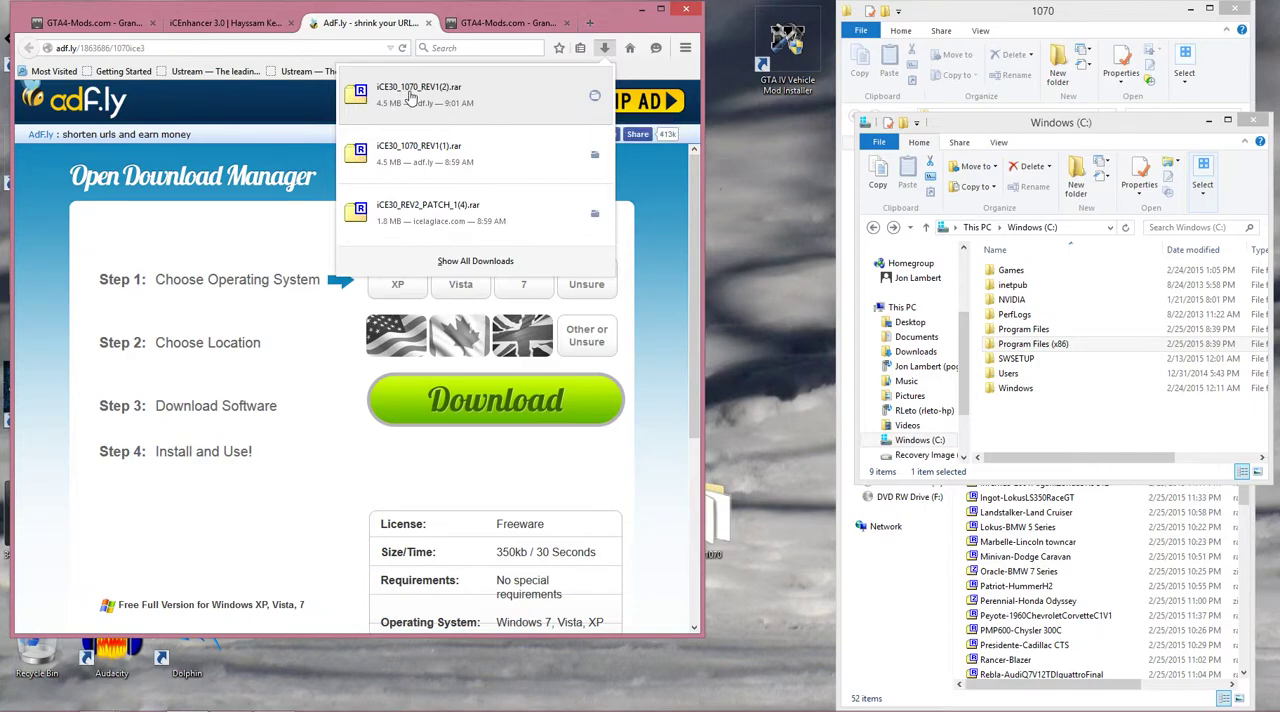
left_click(464, 98)
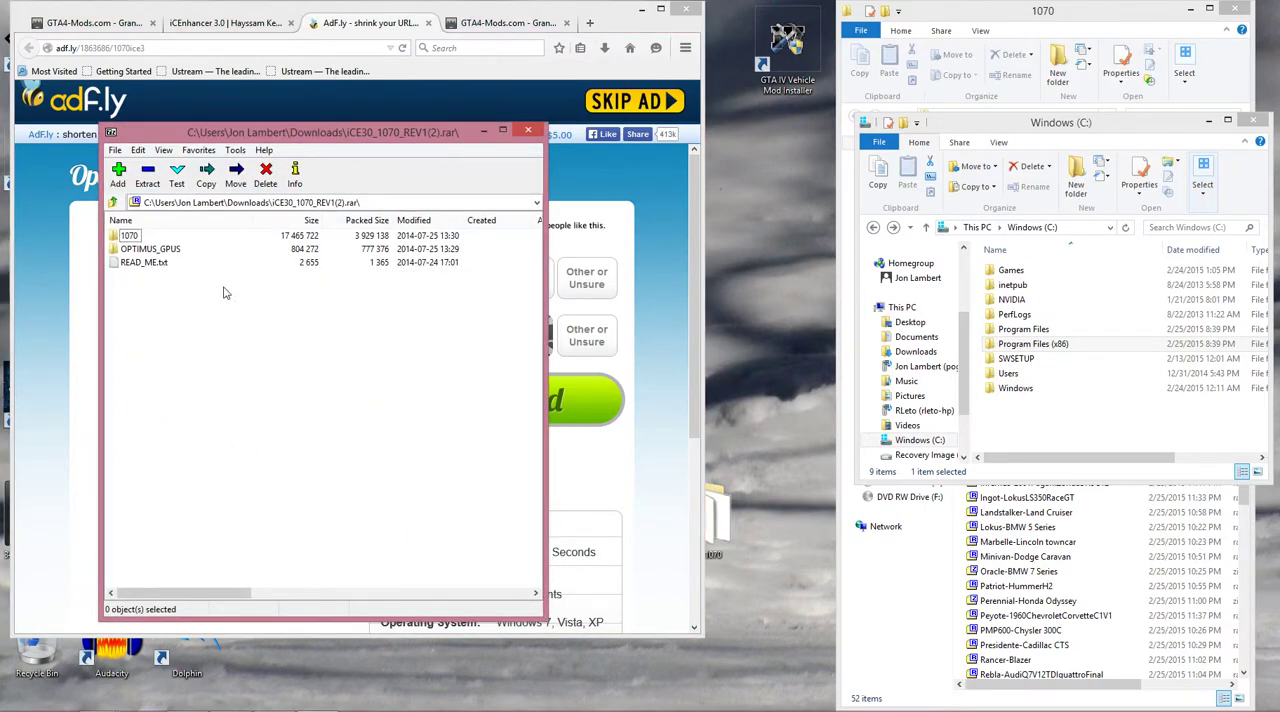
double_click(141, 240)
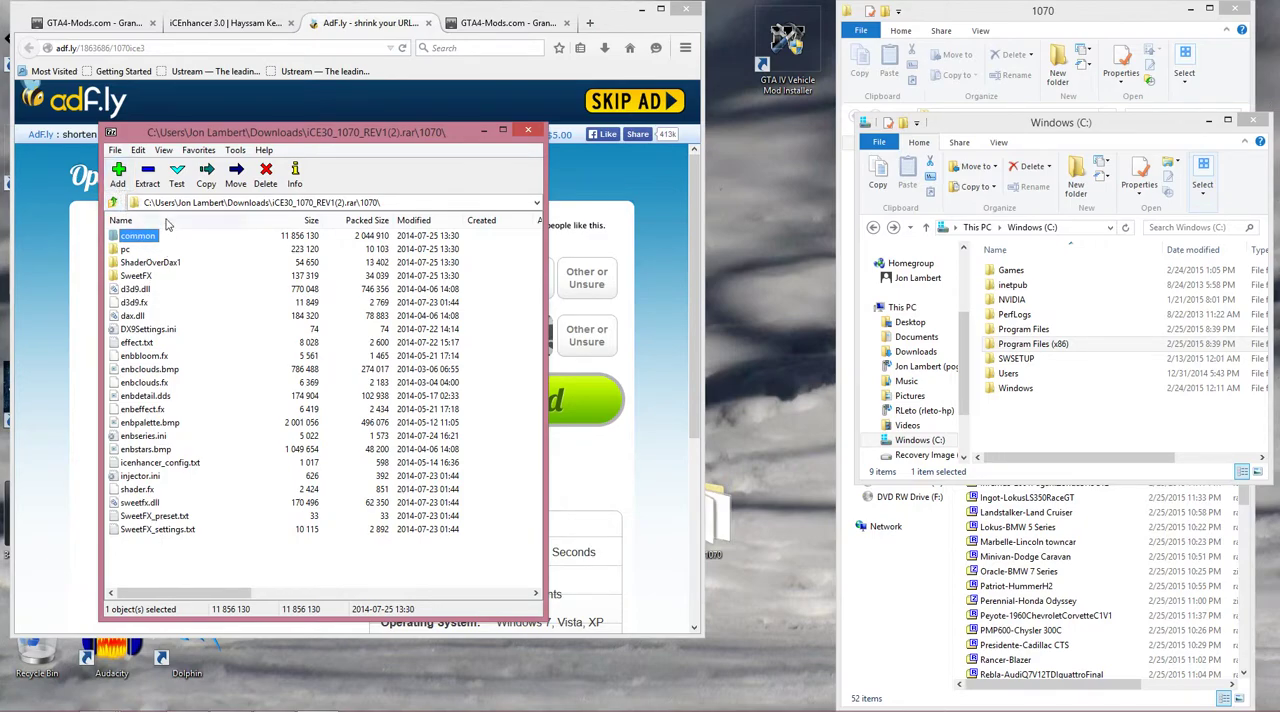
Browse in File Explorer to the game folder Program Files (x86)\Steam\steamapps\common\Grand Theft Auto IV\GTAIV.
left_click(1045, 343)
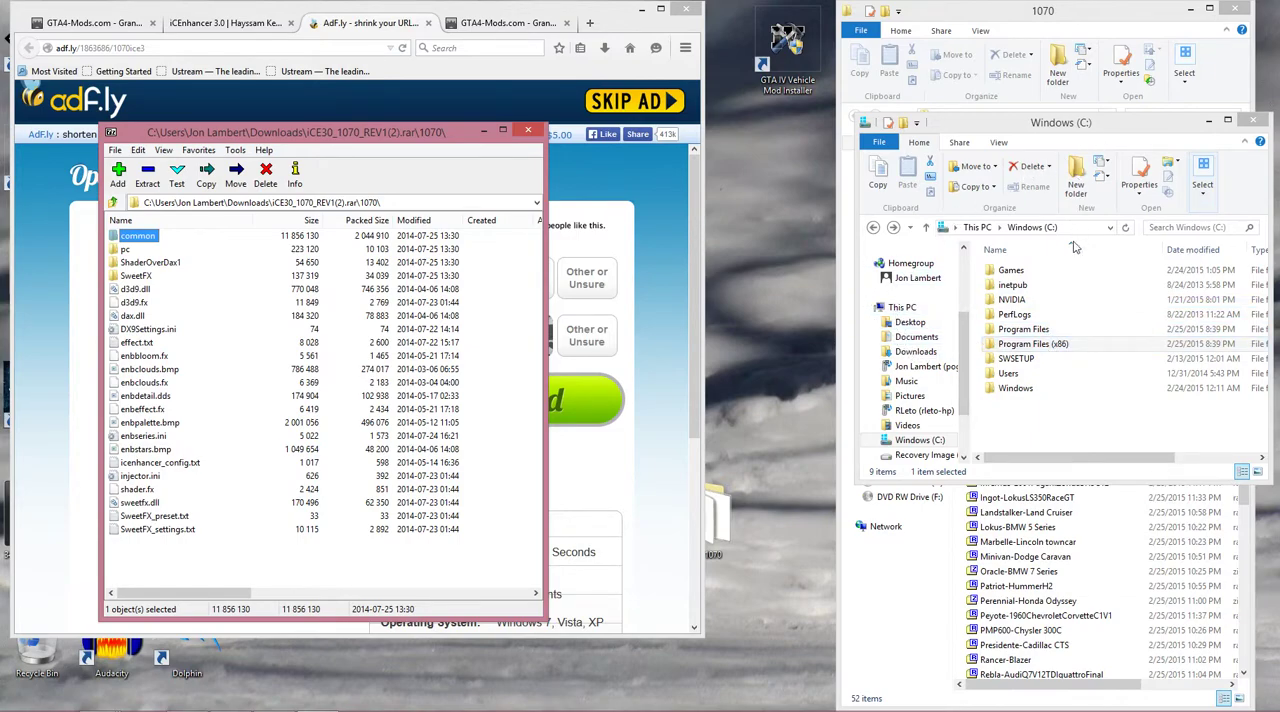
double_click(1052, 345)
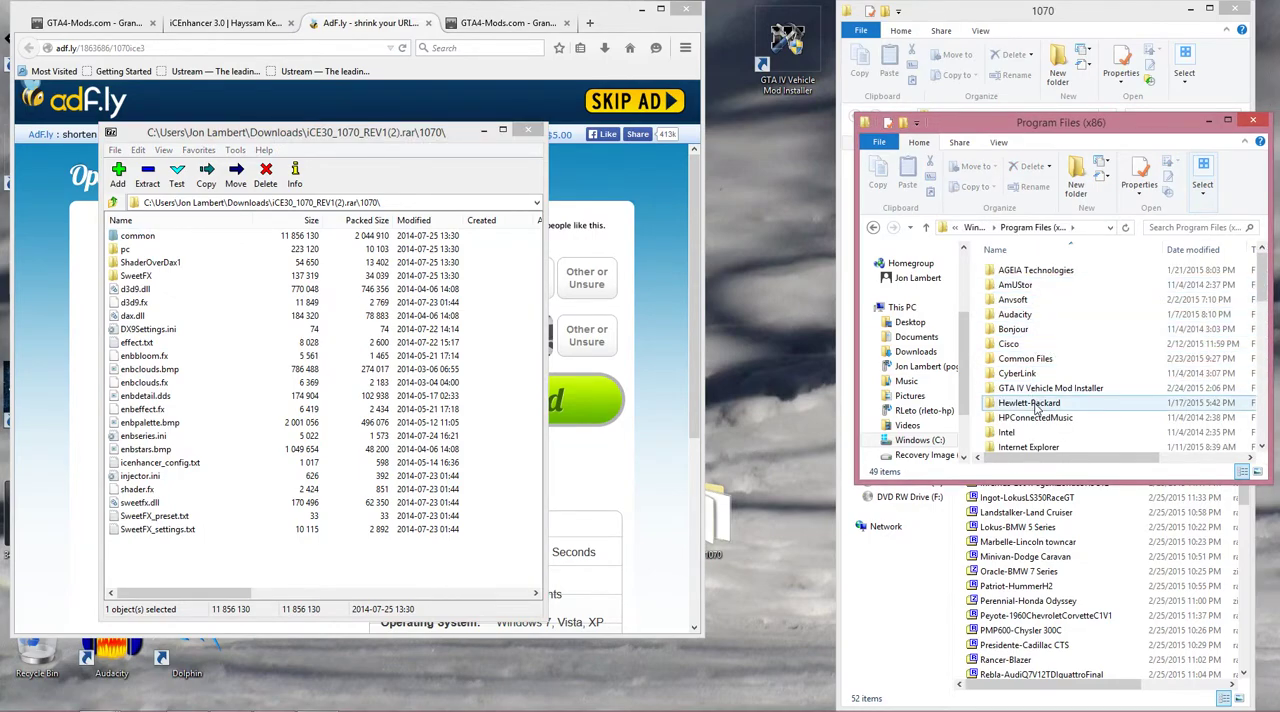
scroll(1035, 405, "down", 2)
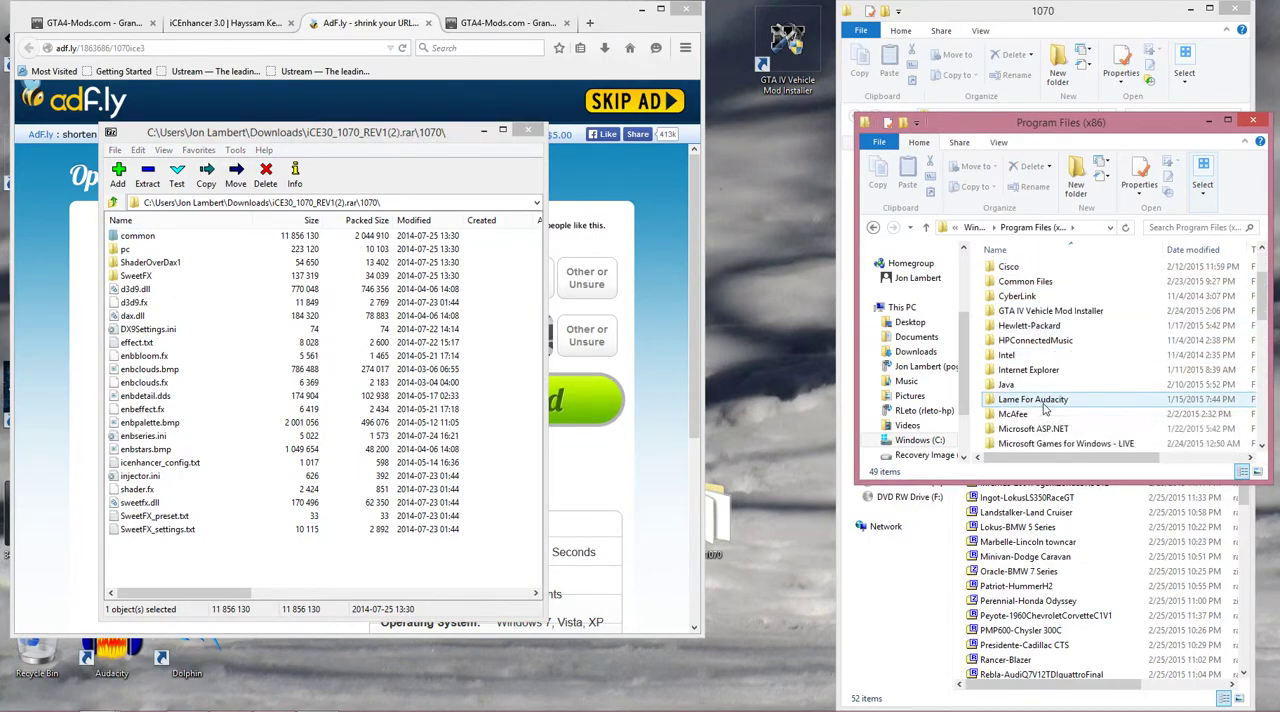
scroll(1040, 408, "down", 2)
scroll(1045, 411, "down", 4)
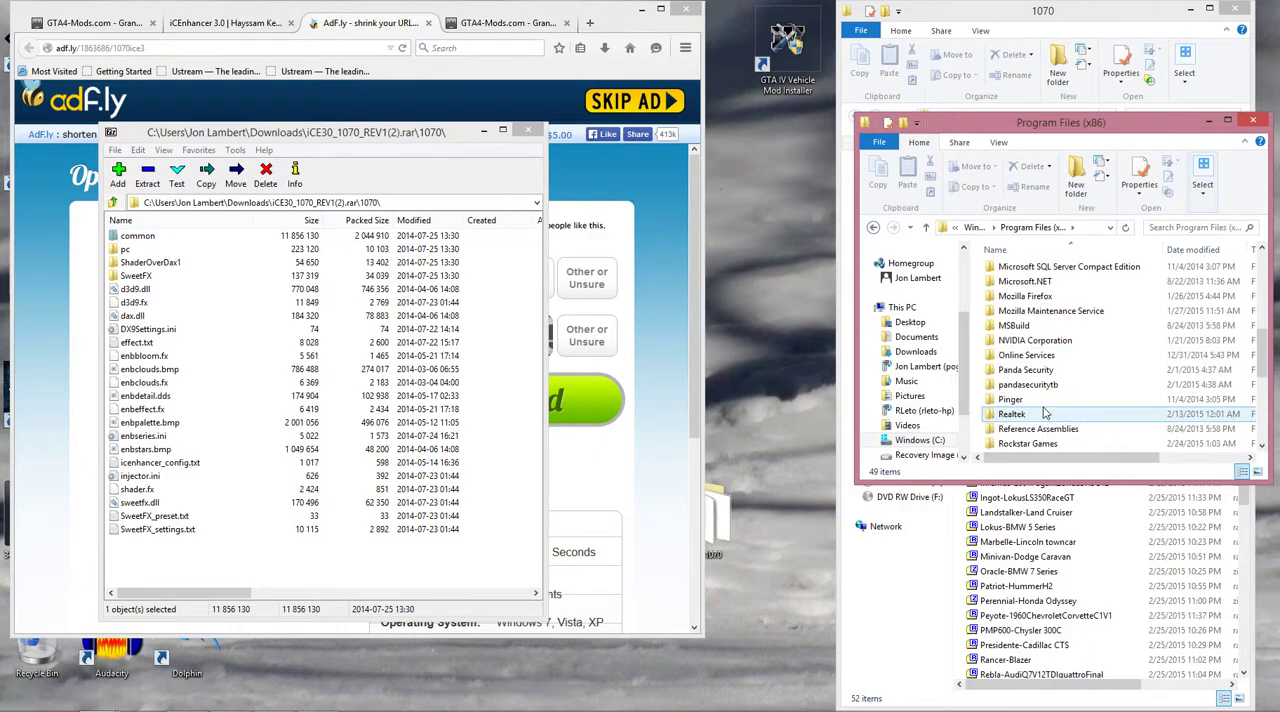
double_click(1041, 429)
scroll(1041, 430, "down", 3)
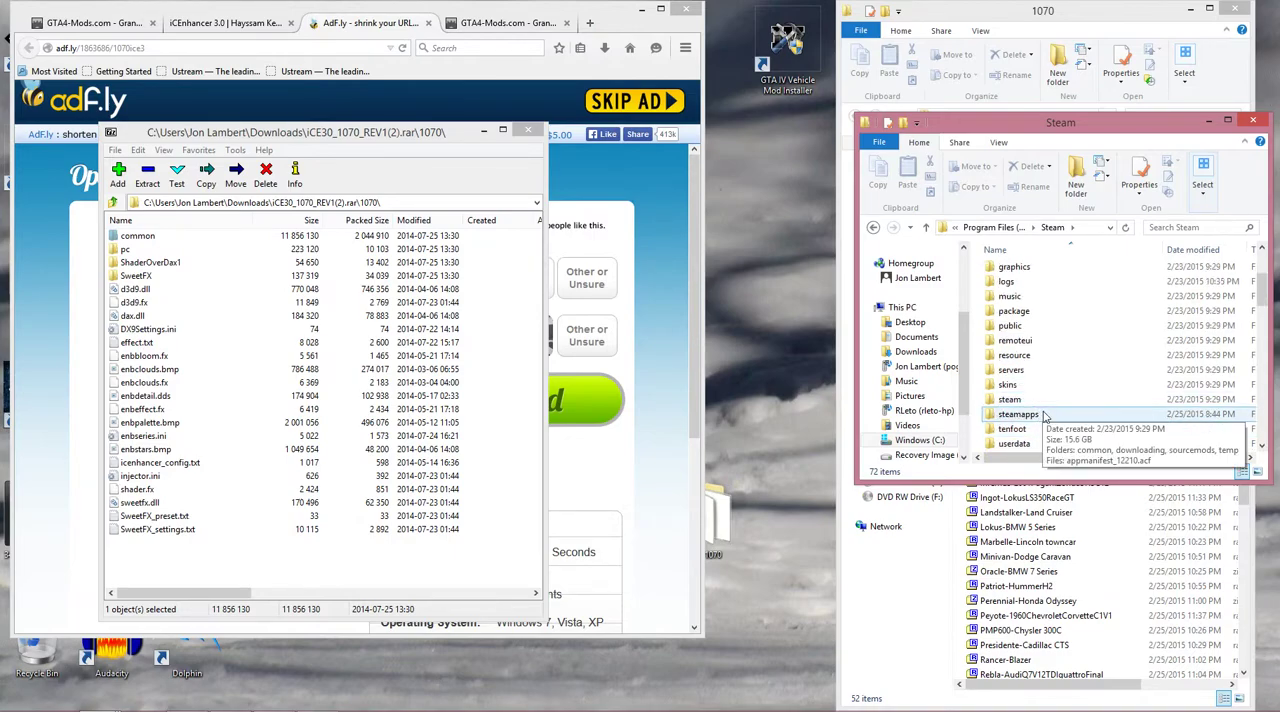
double_click(1043, 414)
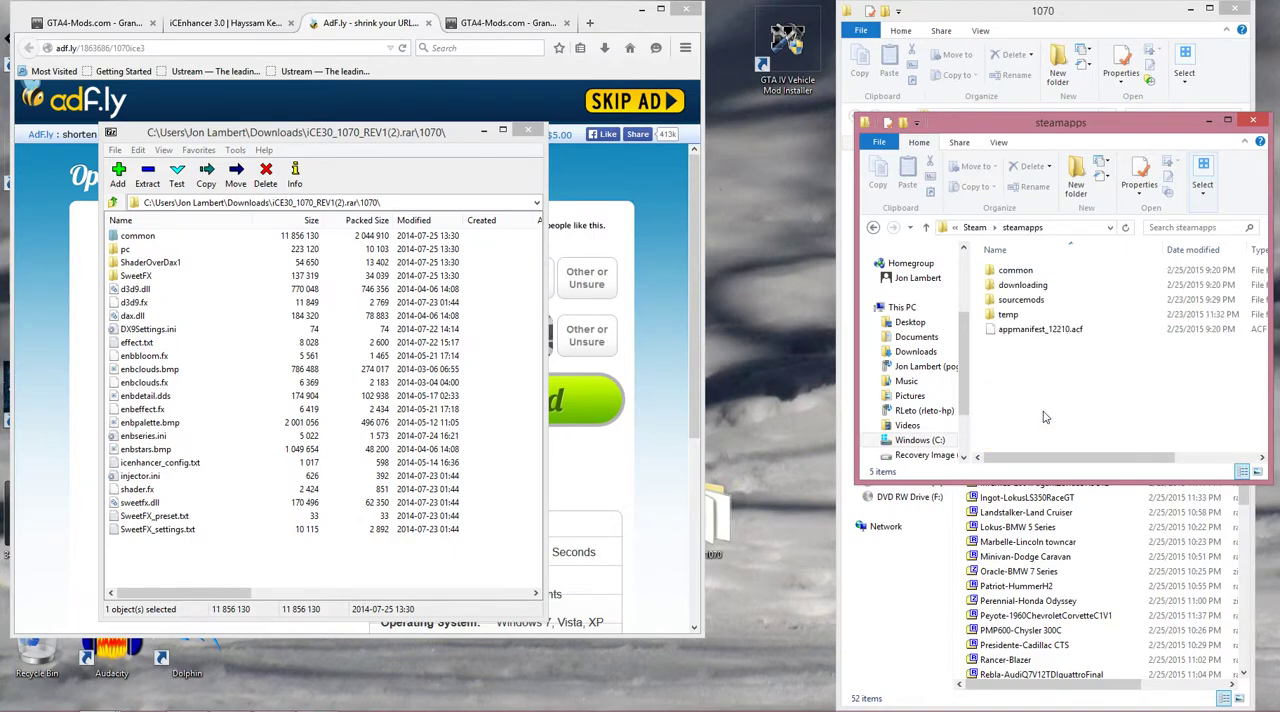
double_click(1020, 272)
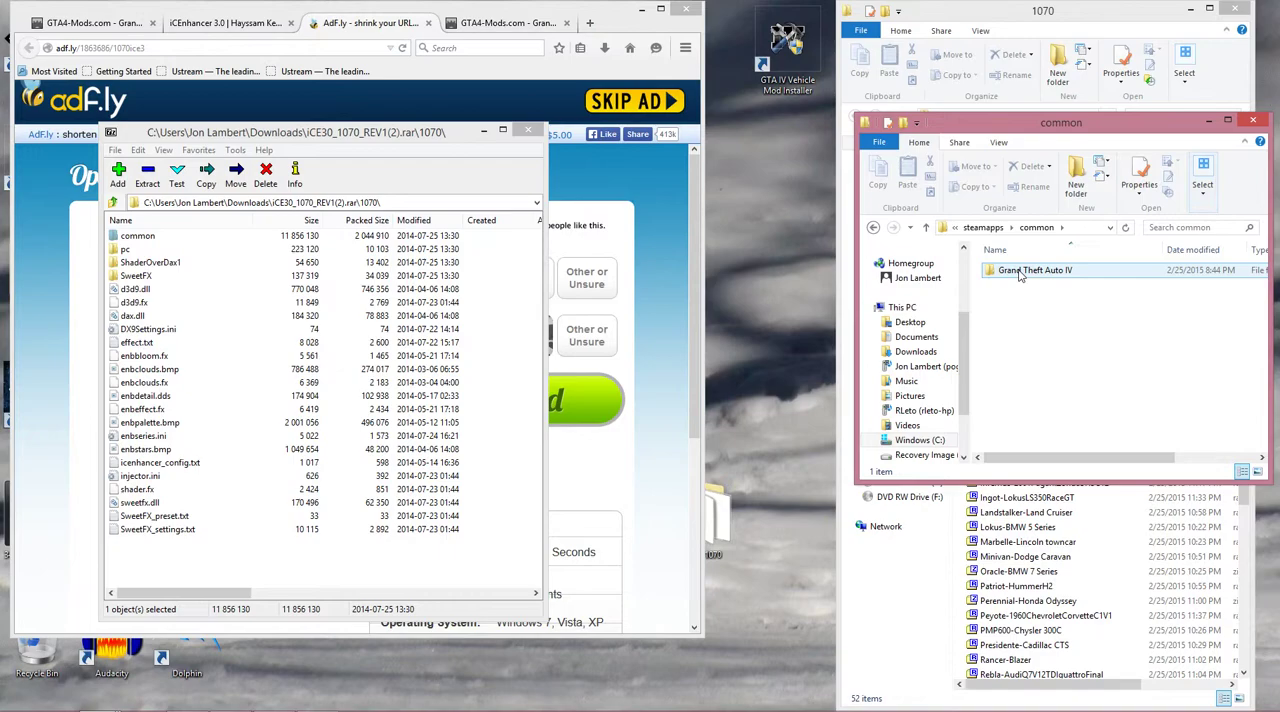
double_click(1020, 272)
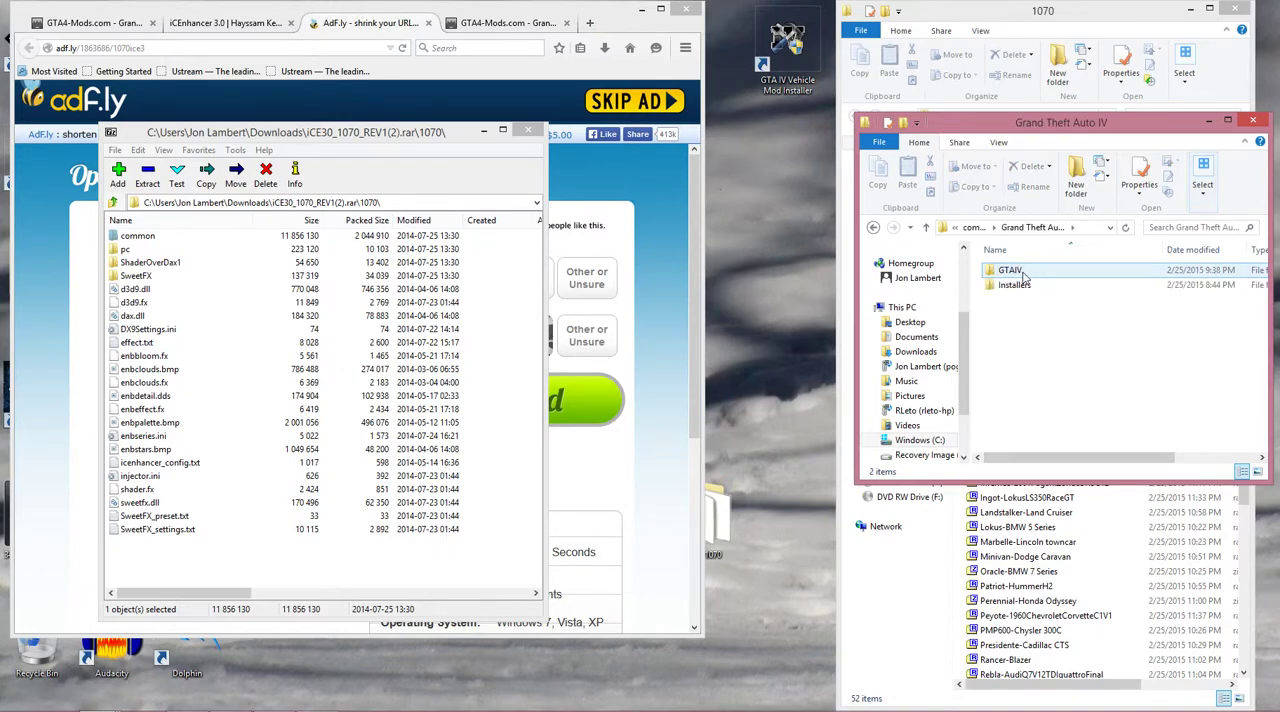
double_click(1020, 272)
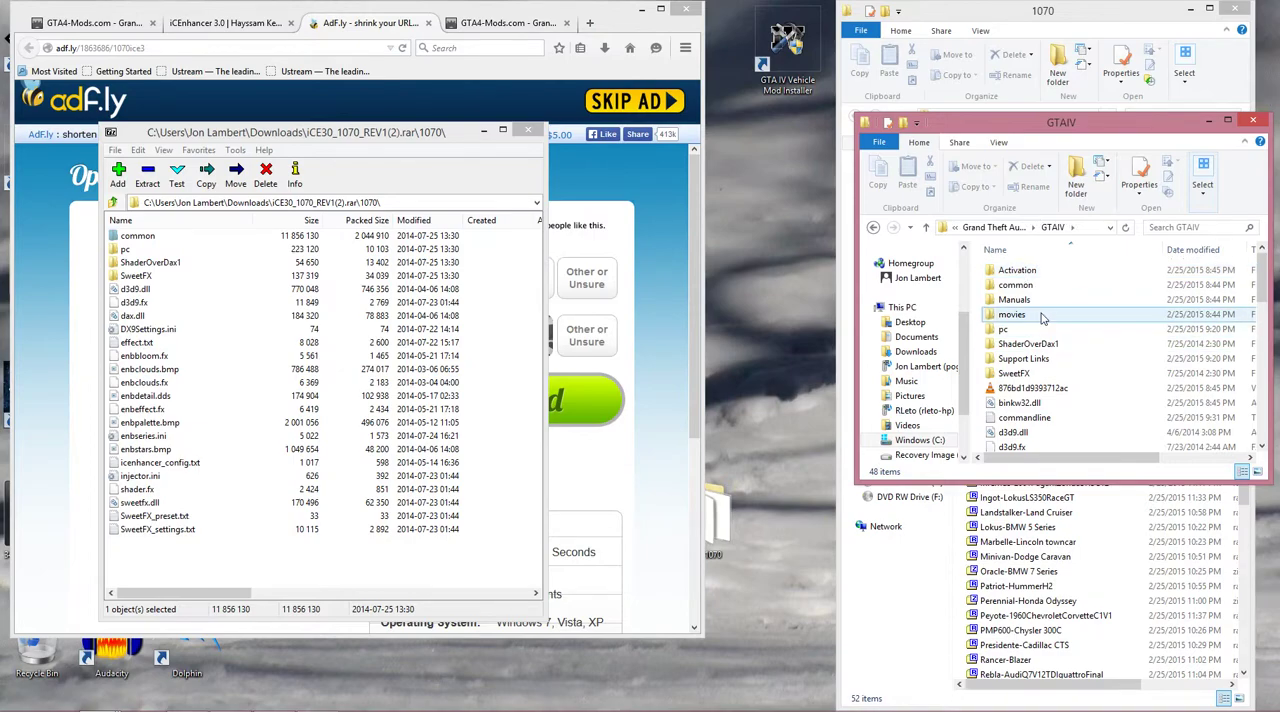
left_click(270, 551)
left_click_drag(270, 551, 116, 220)
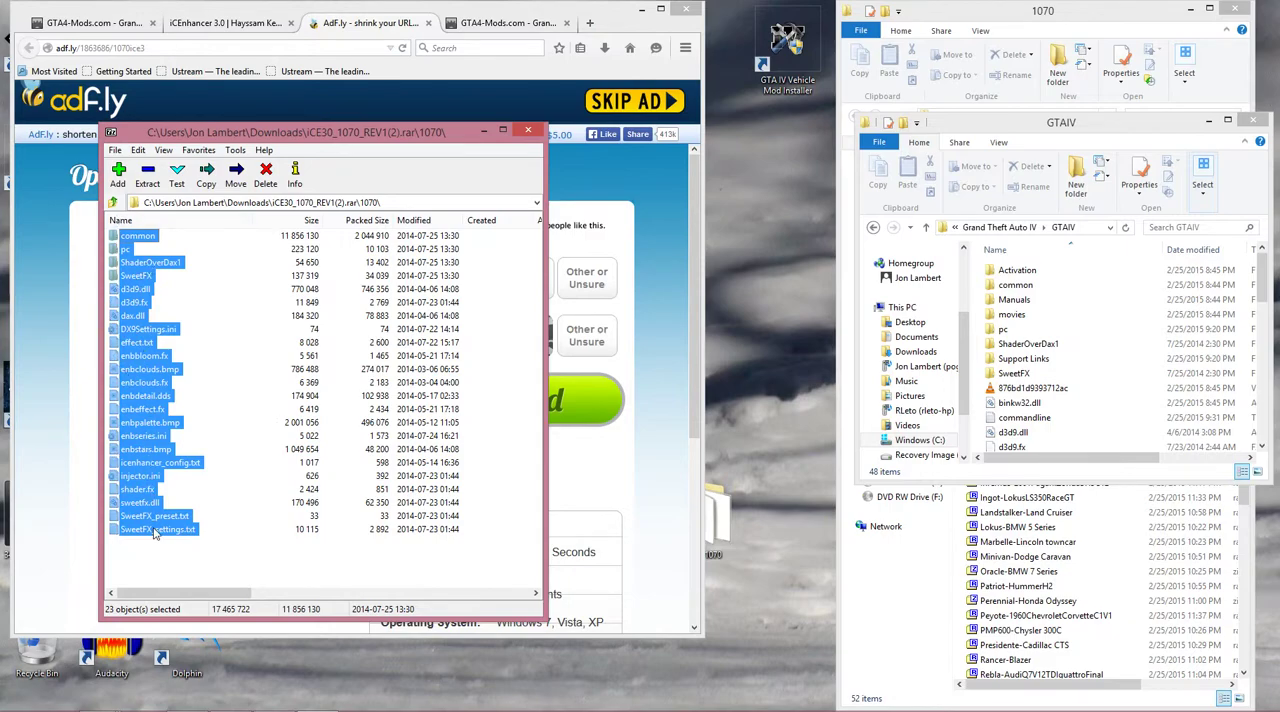
right_click(145, 372)
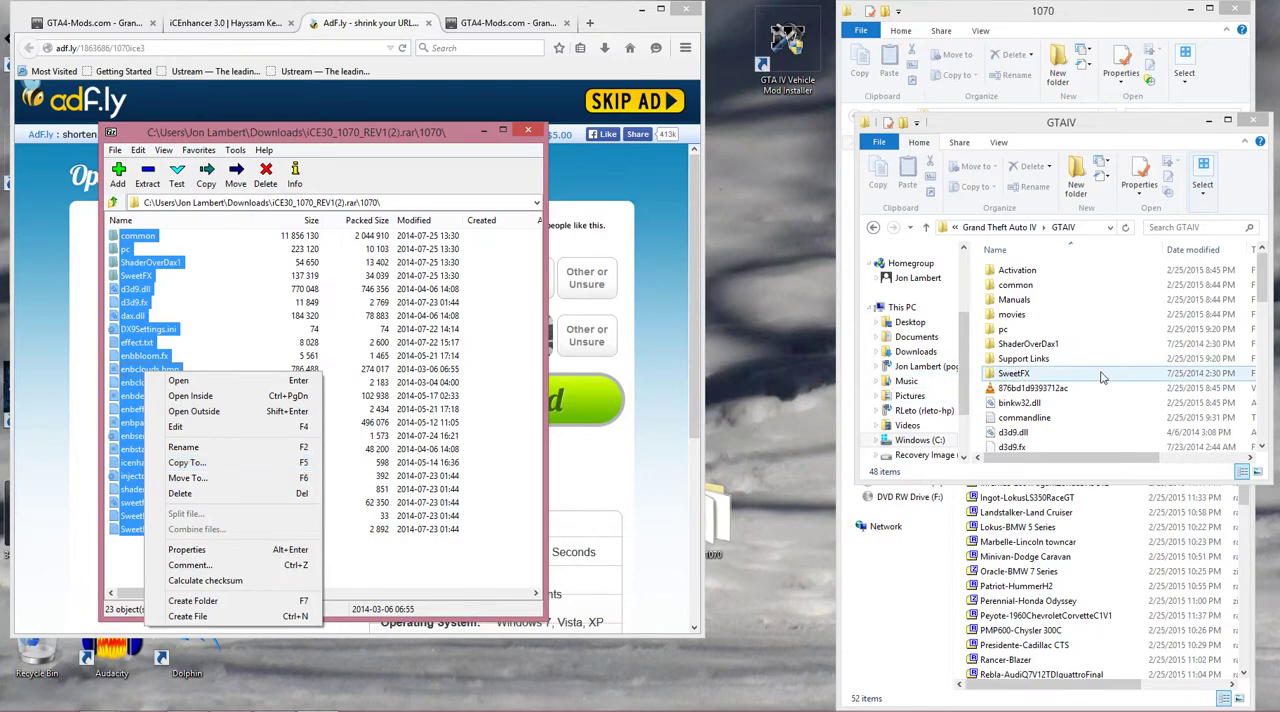
left_click(692, 420)
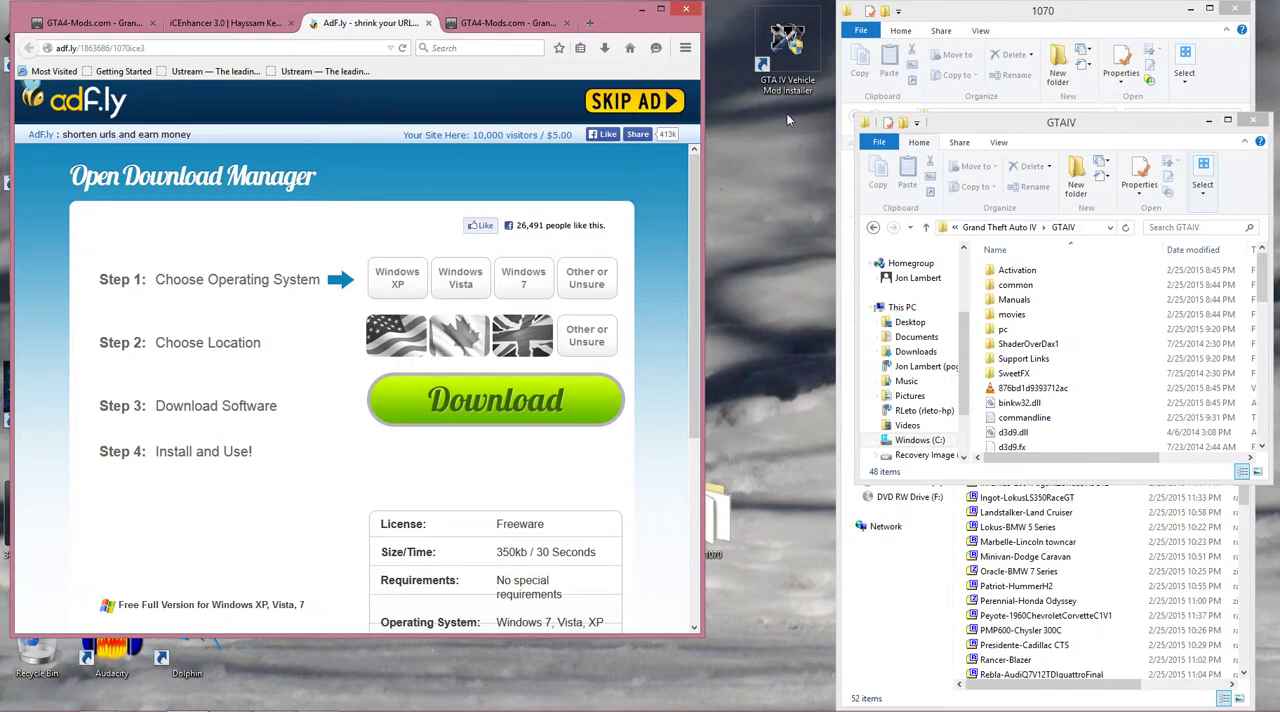
Close the adf.ly page and open the Vegetation Textures download page from the iCEnhancer 3.0 site.
left_click(428, 22)
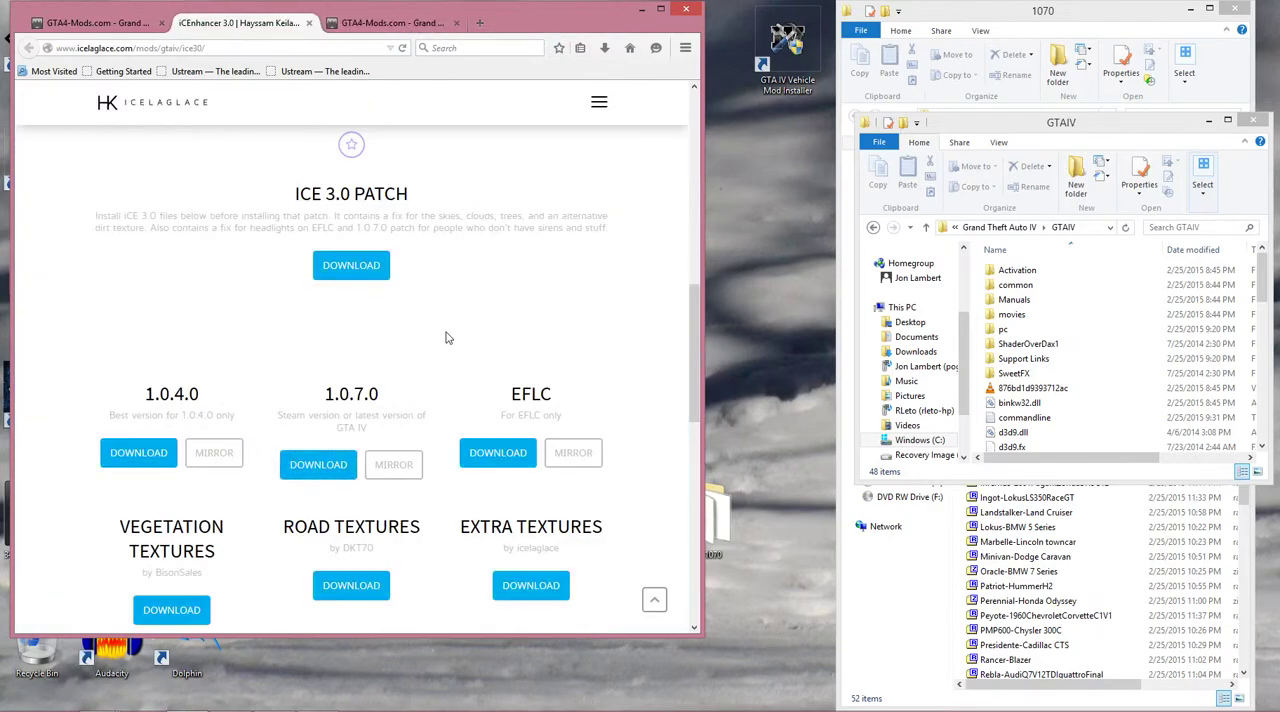
scroll(506, 351, "down", 1)
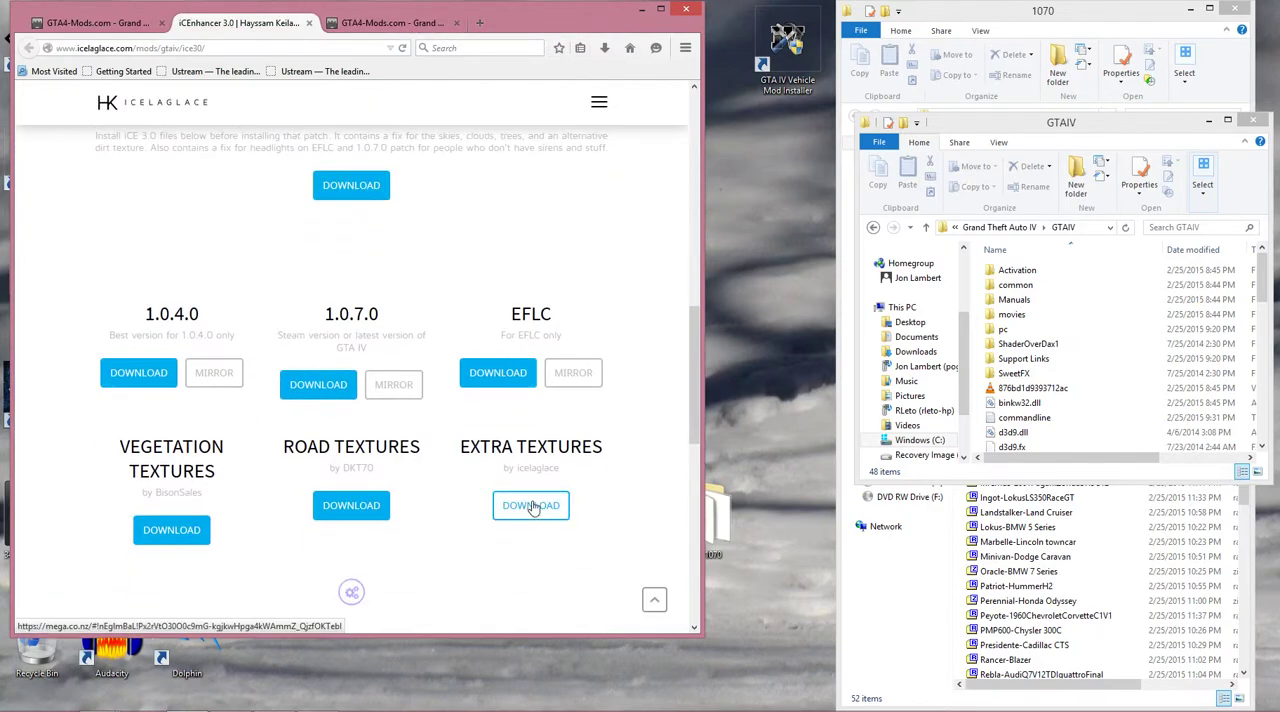
left_click(192, 538)
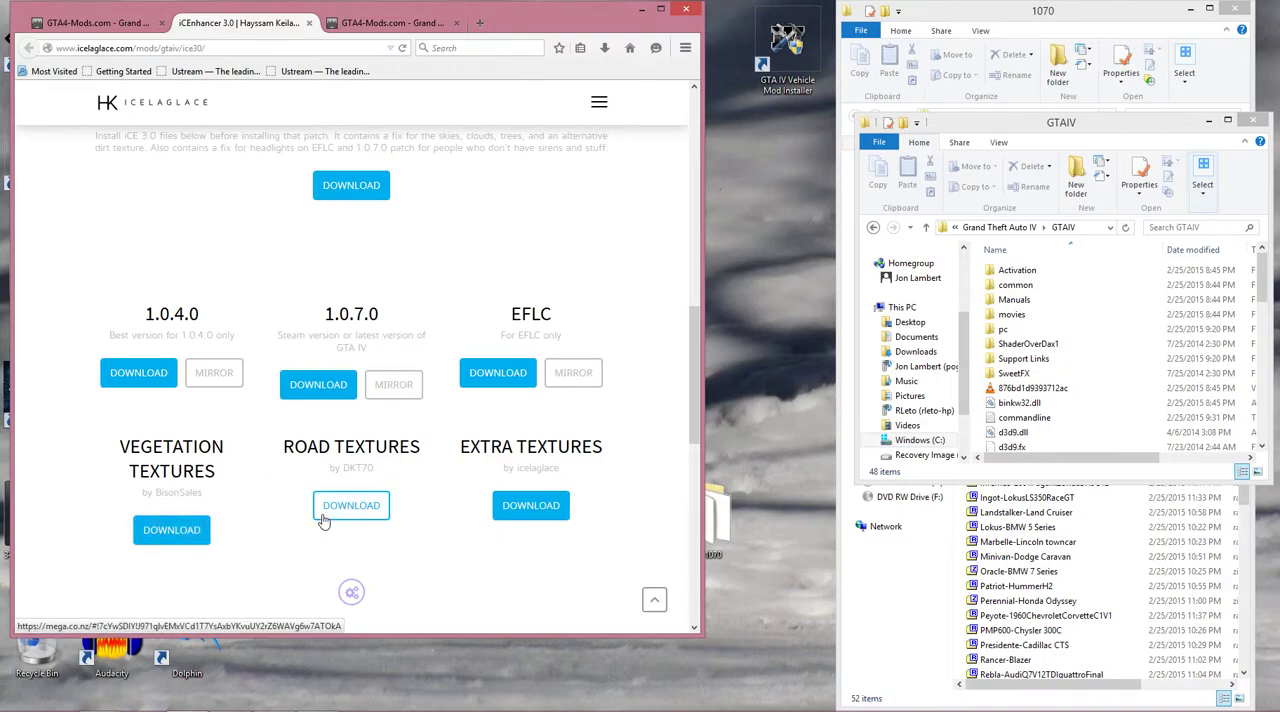
scroll(466, 489, "down", 5)
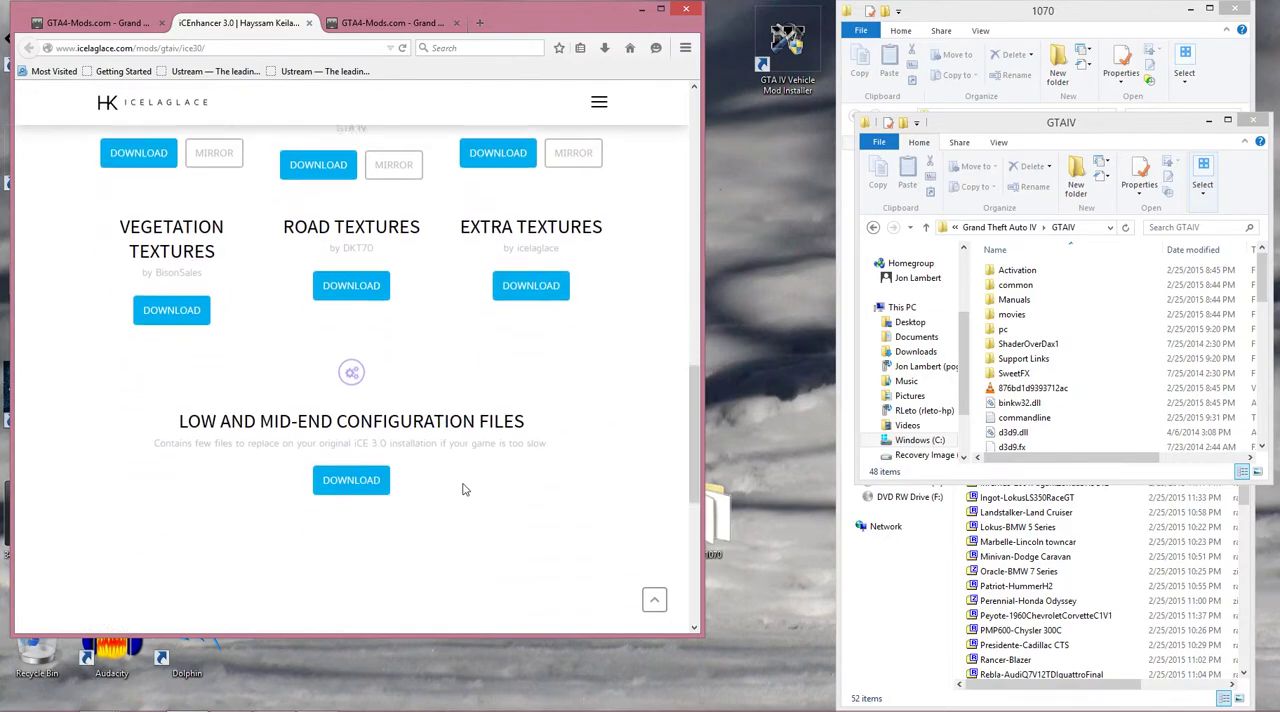
scroll(557, 417, "up", 3)
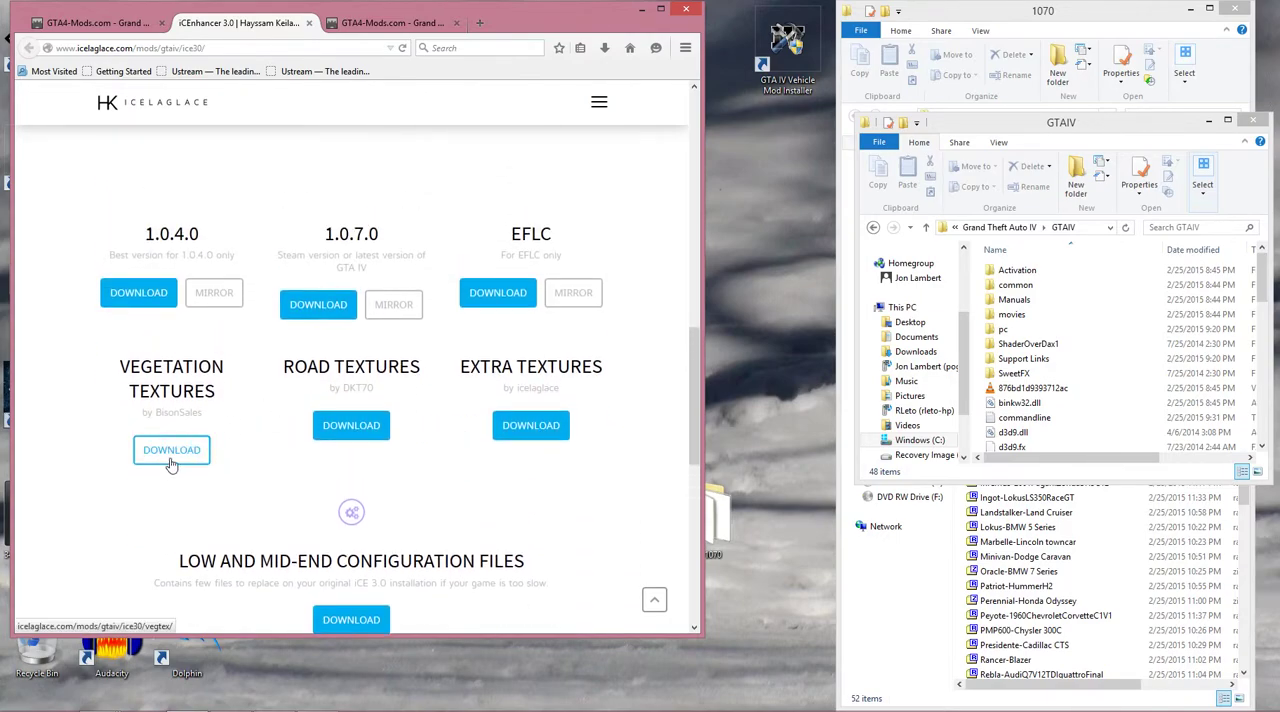
left_click(175, 458)
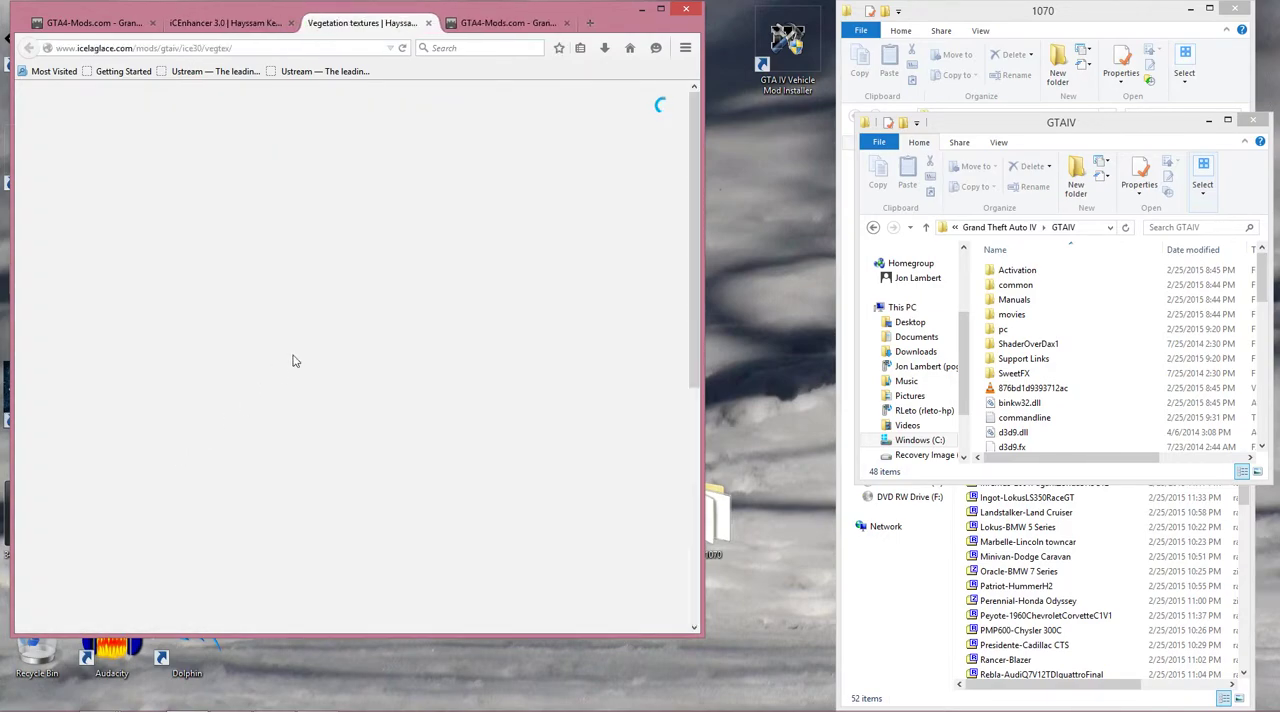
Download the Variety Pack vegetation textures, skipping the ad and saving VARIETY_PACK_TEX.rar.
scroll(397, 352, "down", 5)
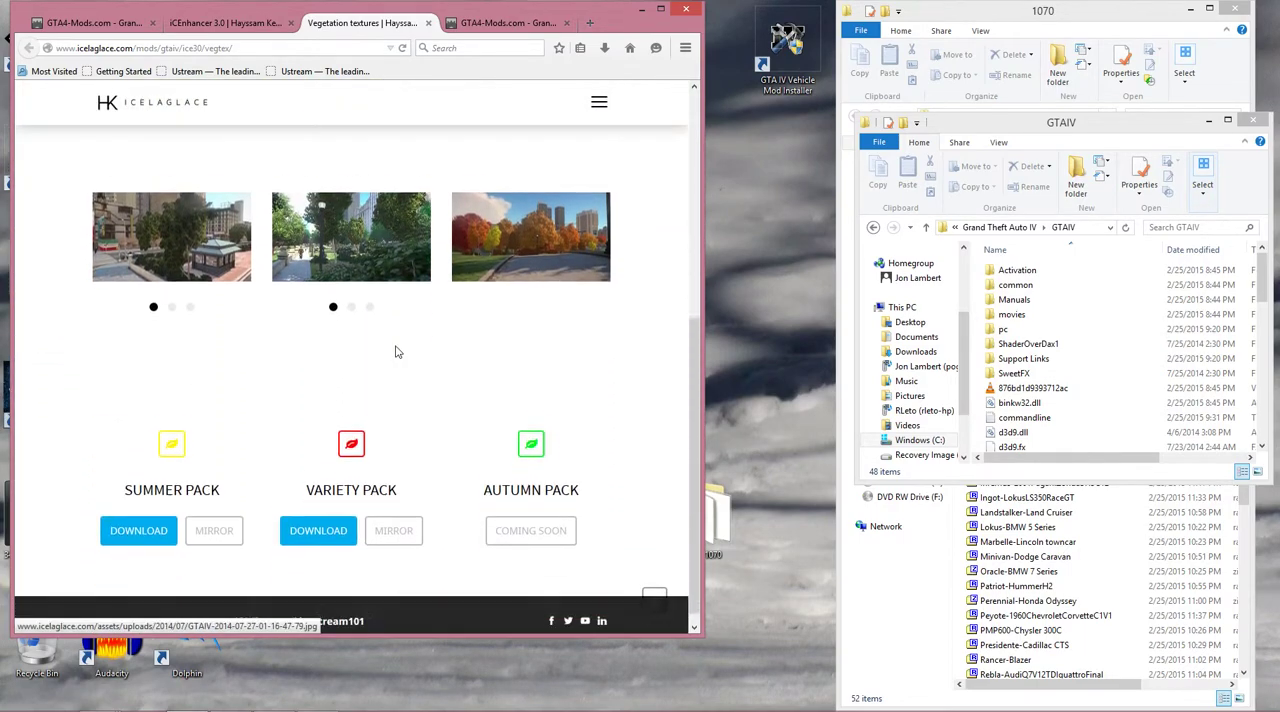
left_click(318, 517)
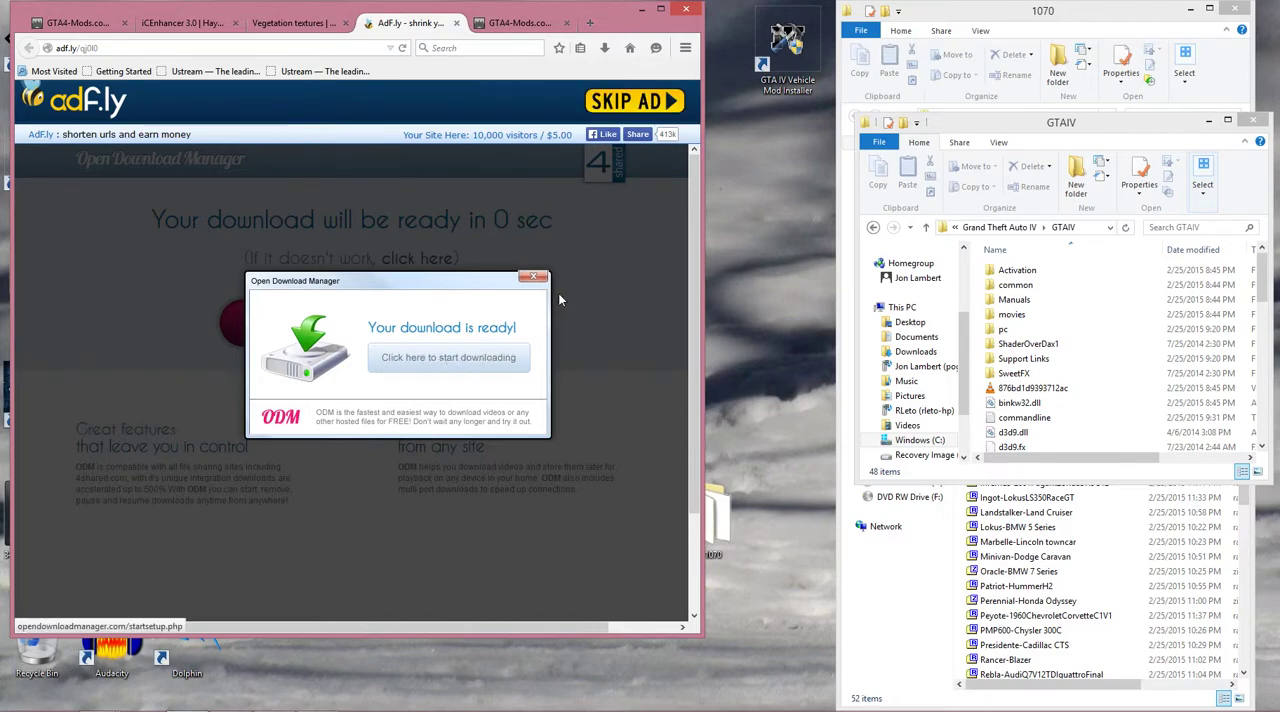
left_click(650, 101)
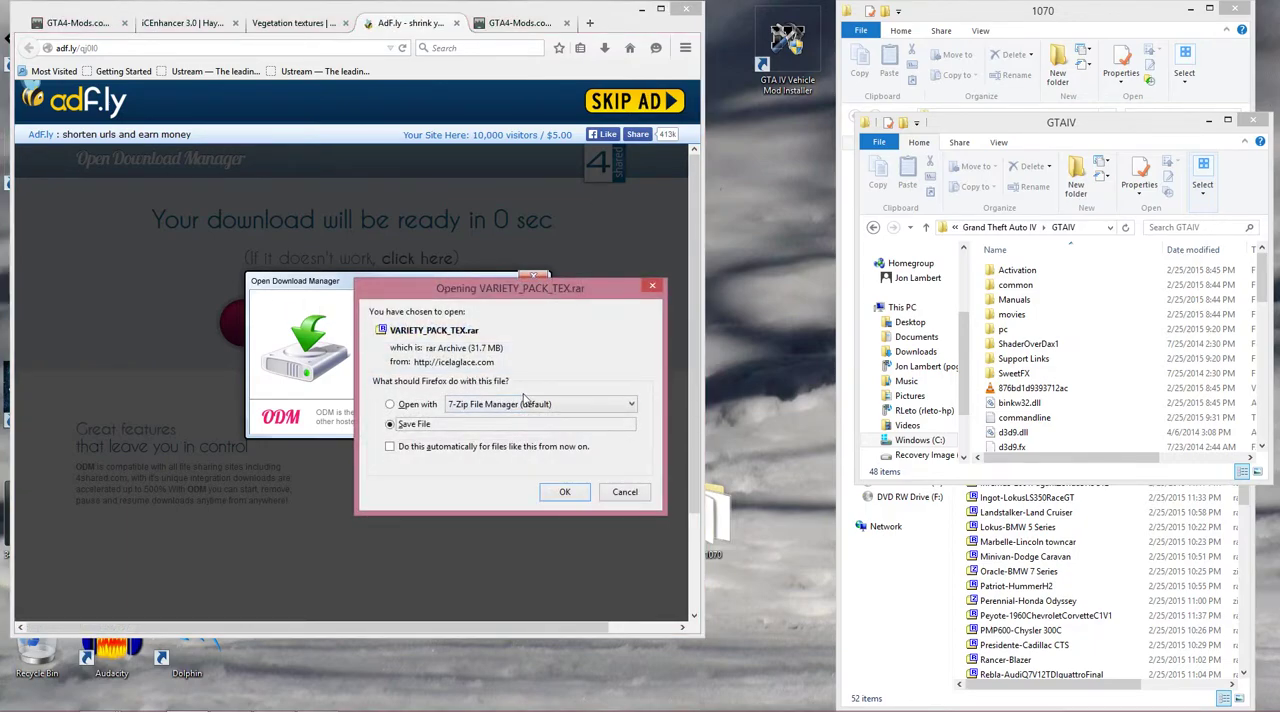
left_click(565, 491)
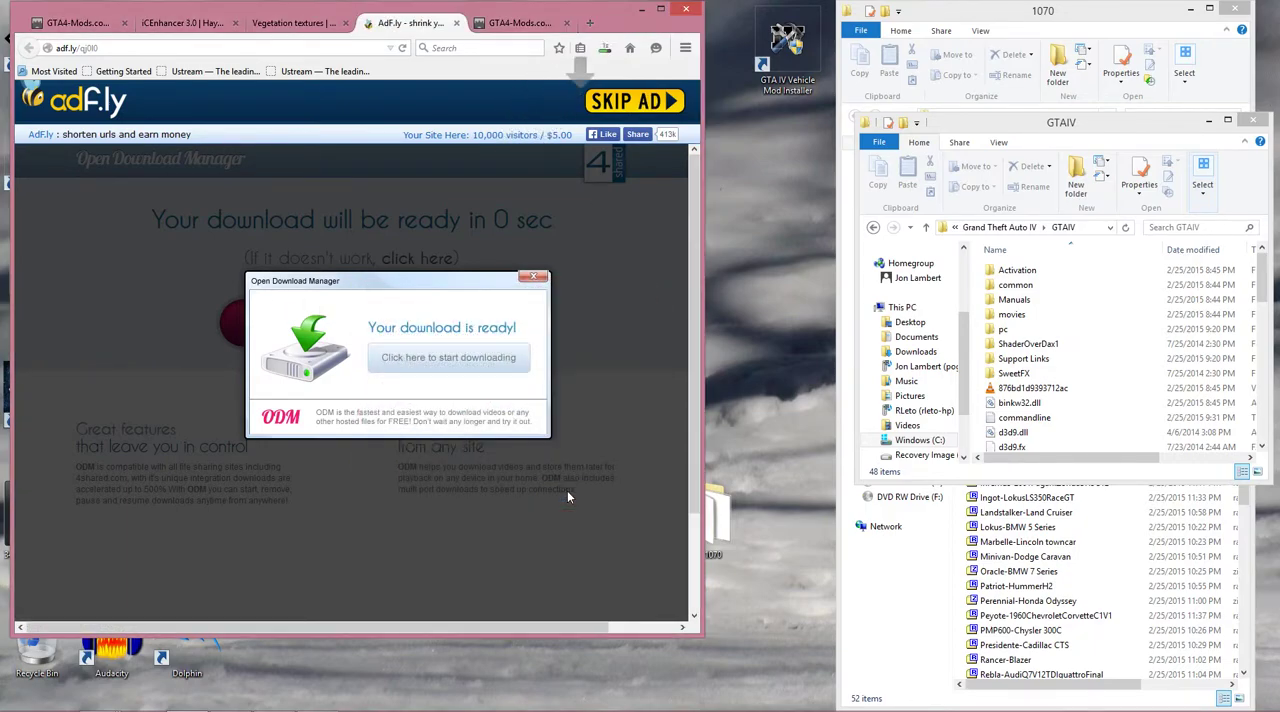
Check the install path in the downloaded Variety Pack archive's Readme.txt, then close the readme, the archive and the adf.ly page.
left_click(604, 48)
left_click(512, 100)
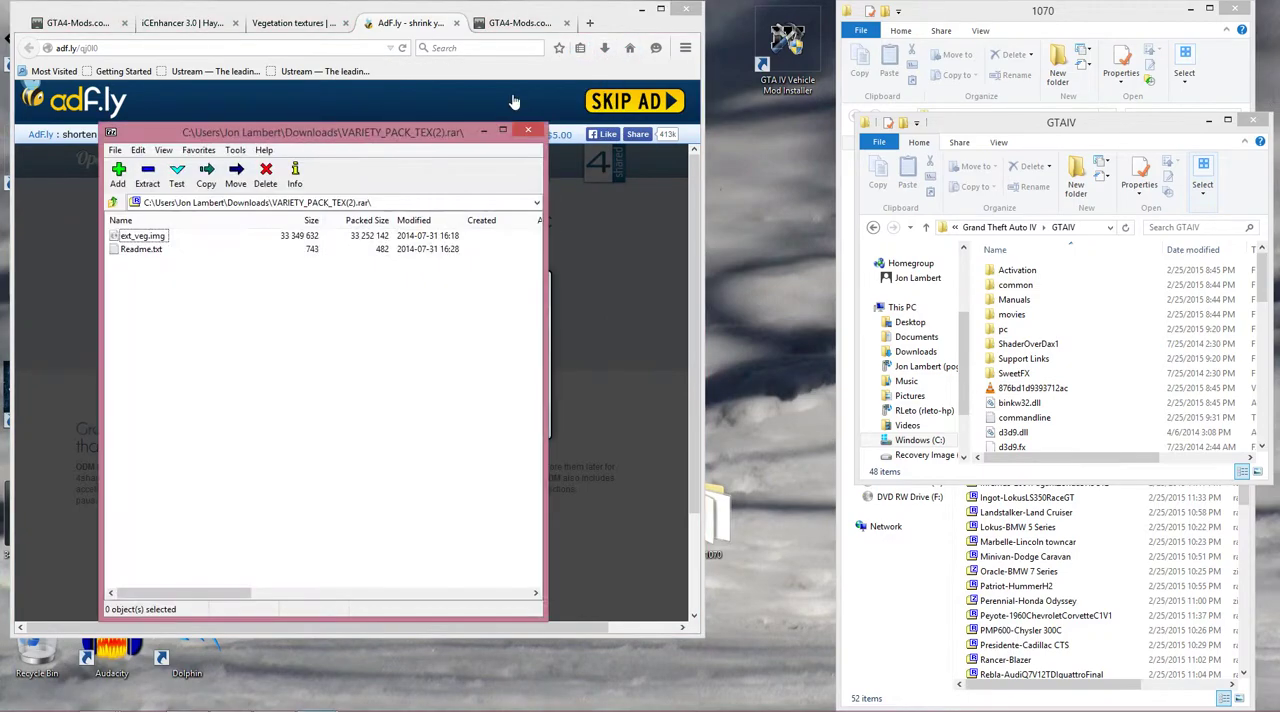
double_click(149, 252)
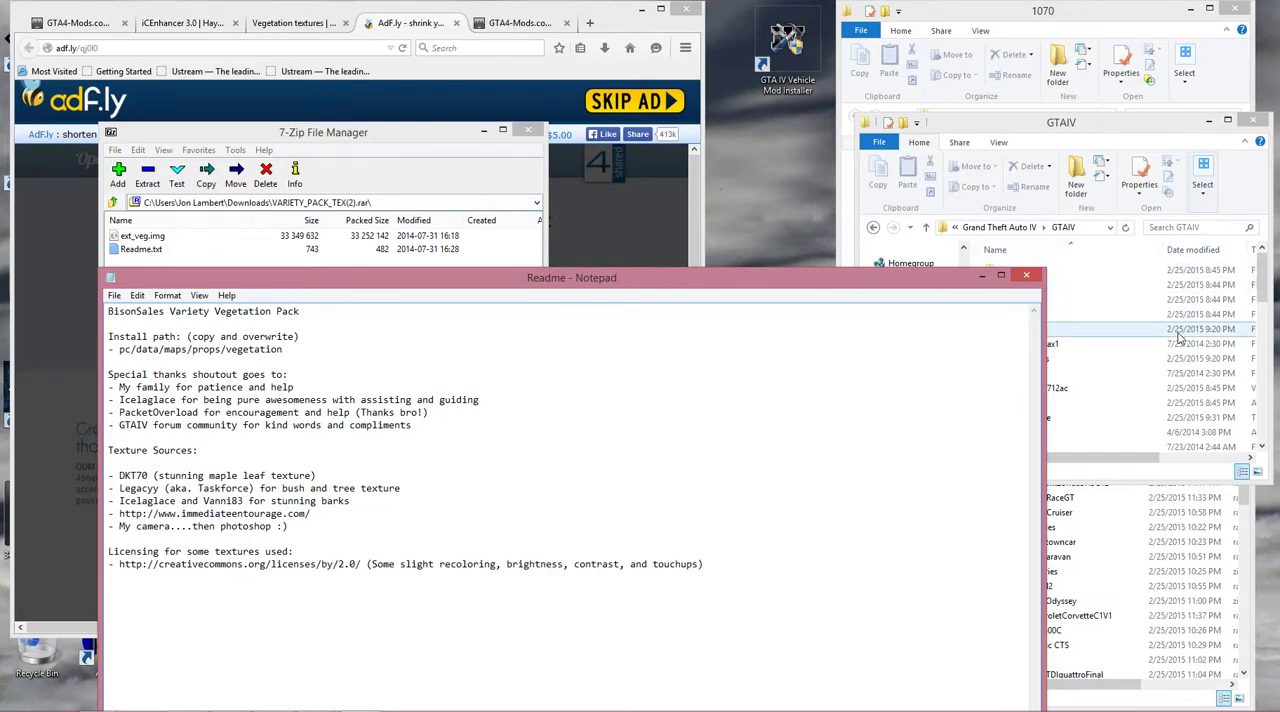
left_click(1028, 278)
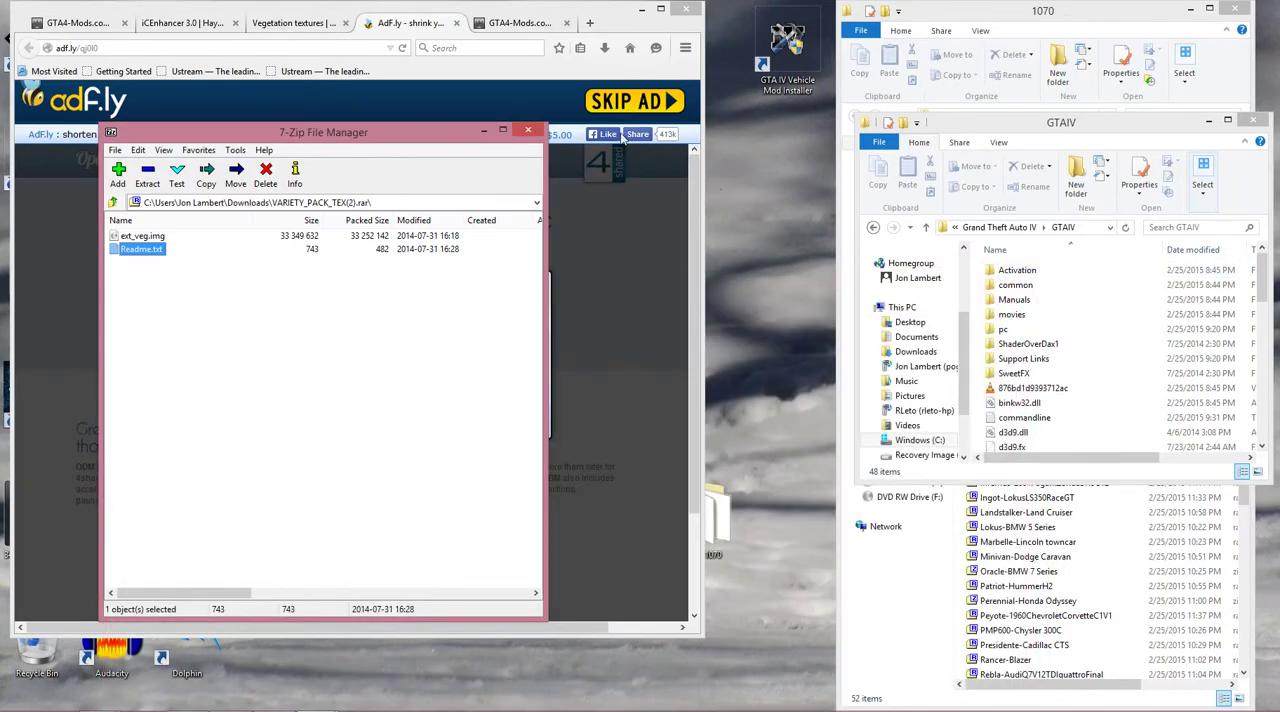
left_click(527, 132)
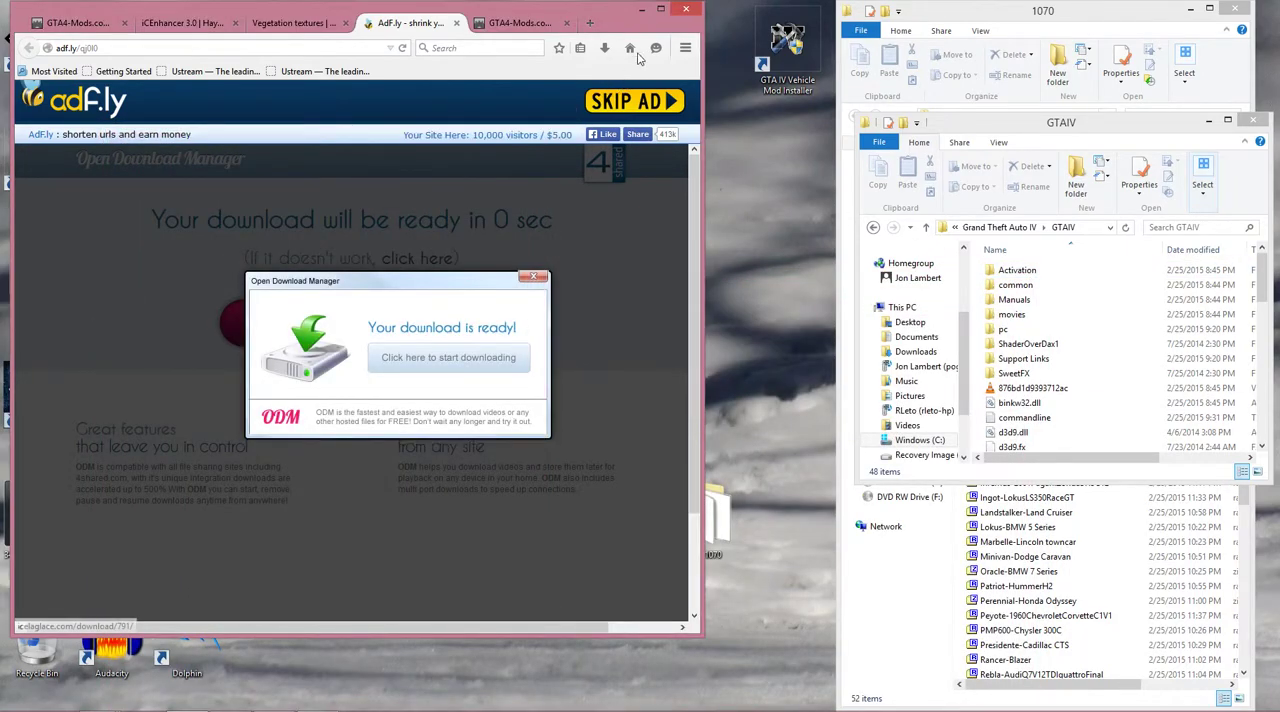
left_click(456, 22)
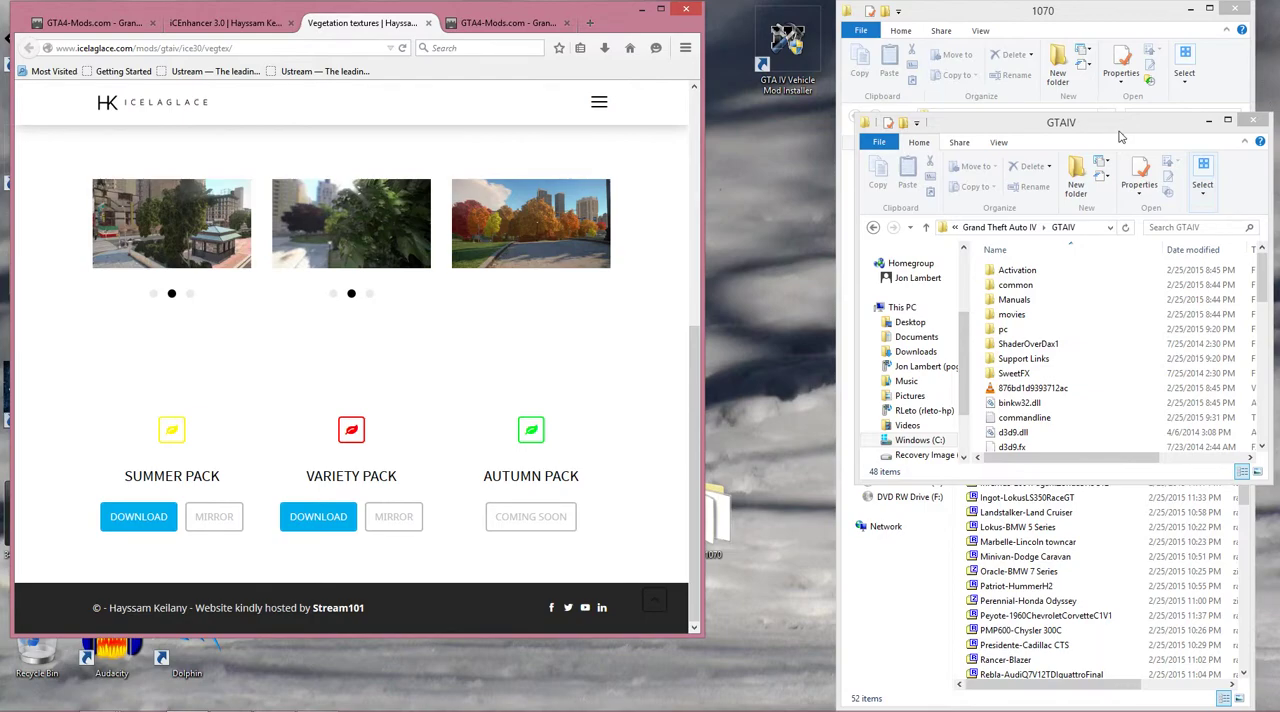
Close the GTAIV folder window and show the GTA4-Mods search results for mod installer.
left_click(1120, 136)
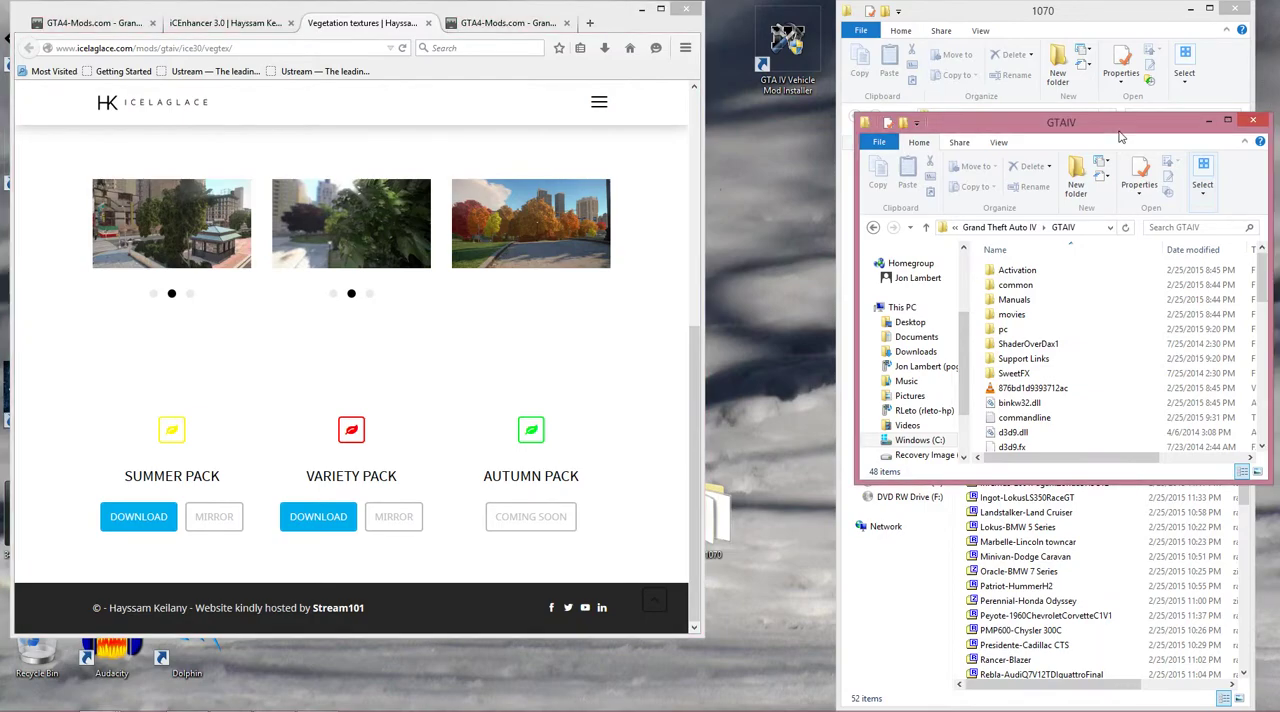
left_click(1254, 121)
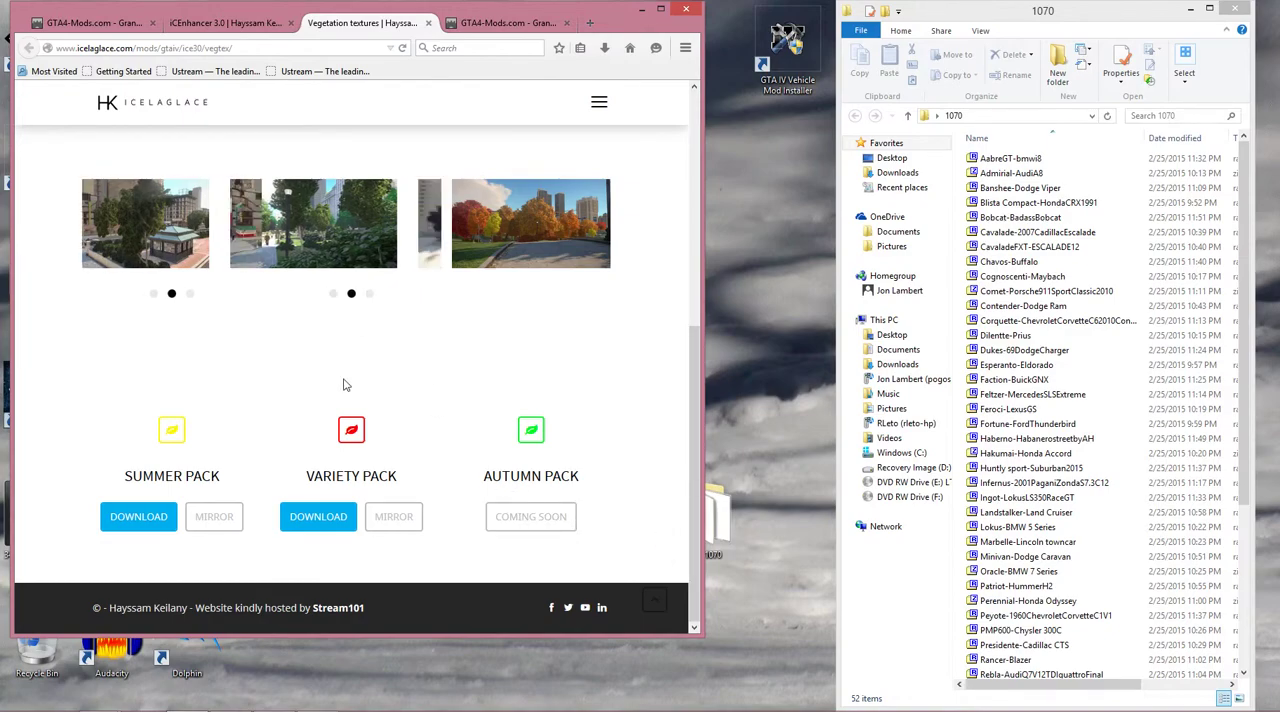
scroll(346, 380, "up", 3)
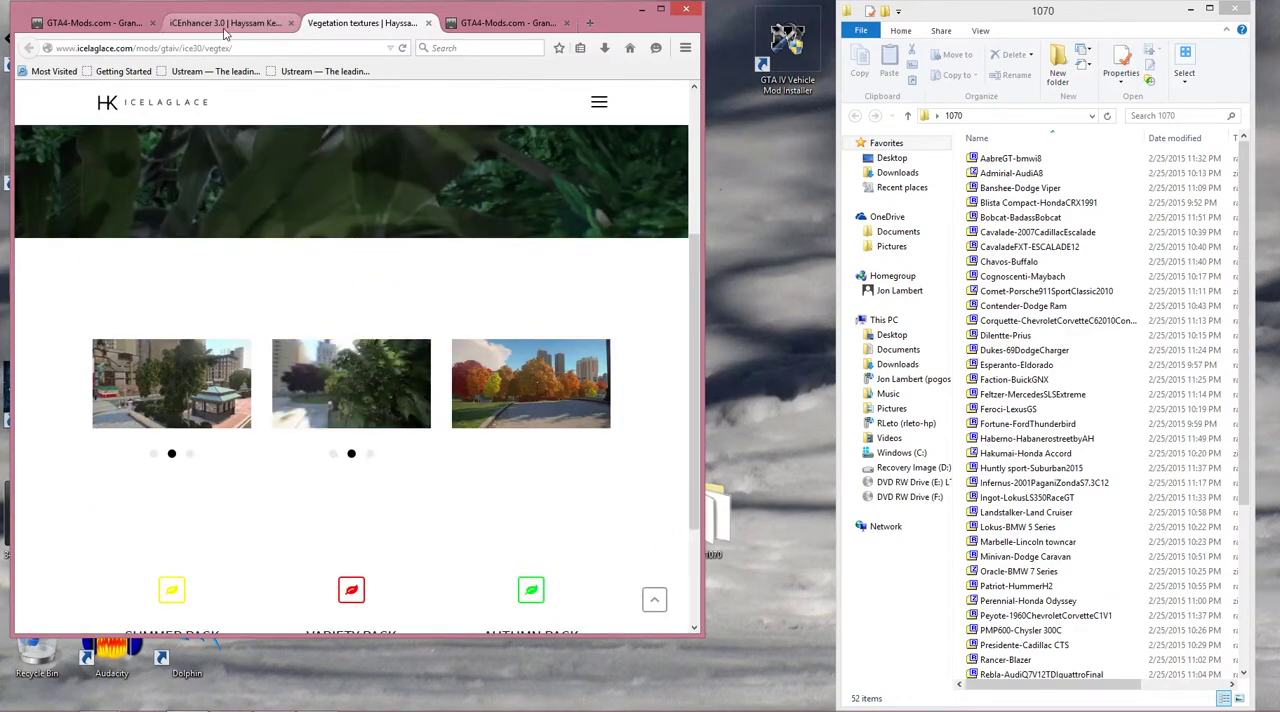
left_click(112, 24)
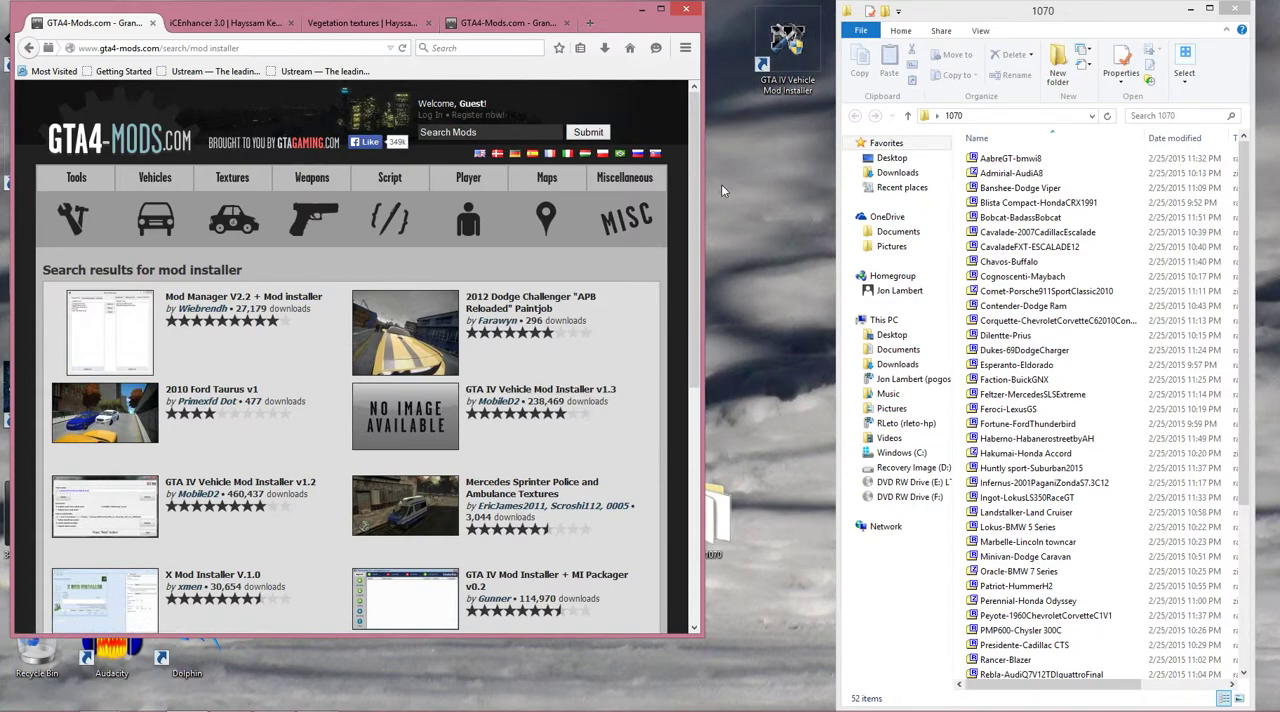
Bring up GTA IV Vehicle Mod Installer v1.3 and look through the car mod archives in the 1070 folder.
mouse_move(561, 701)
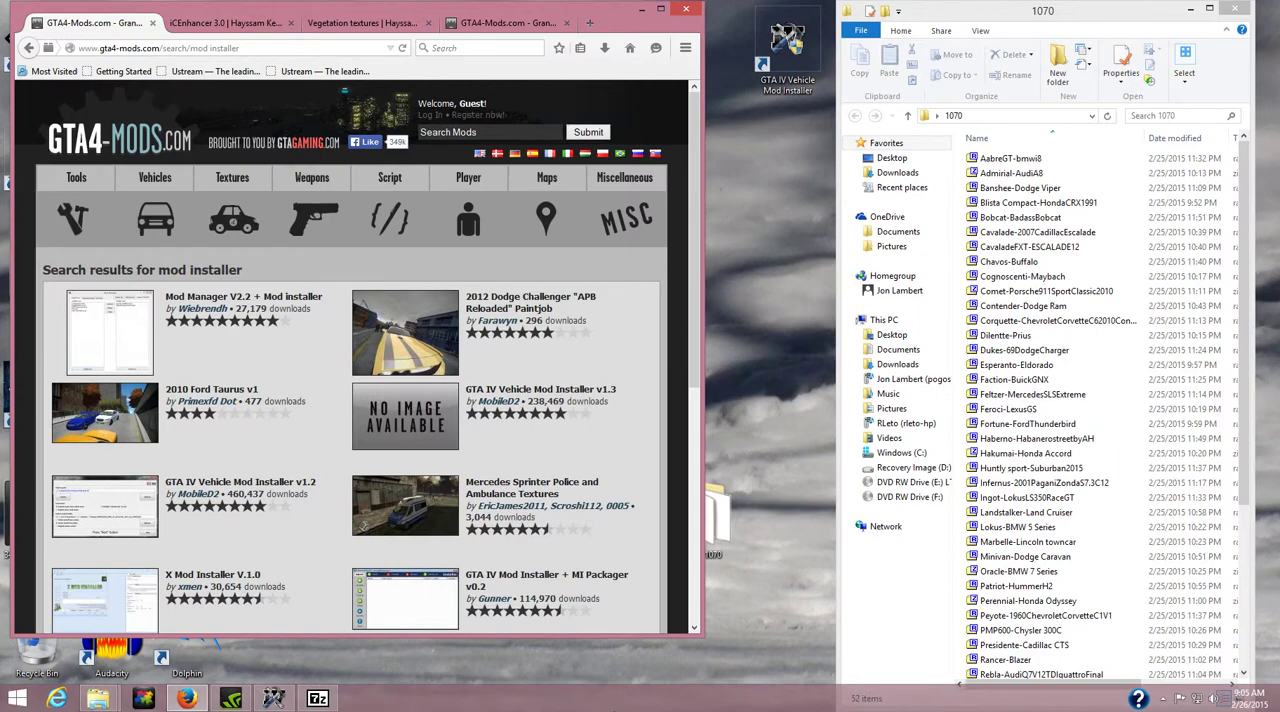
left_click(273, 698)
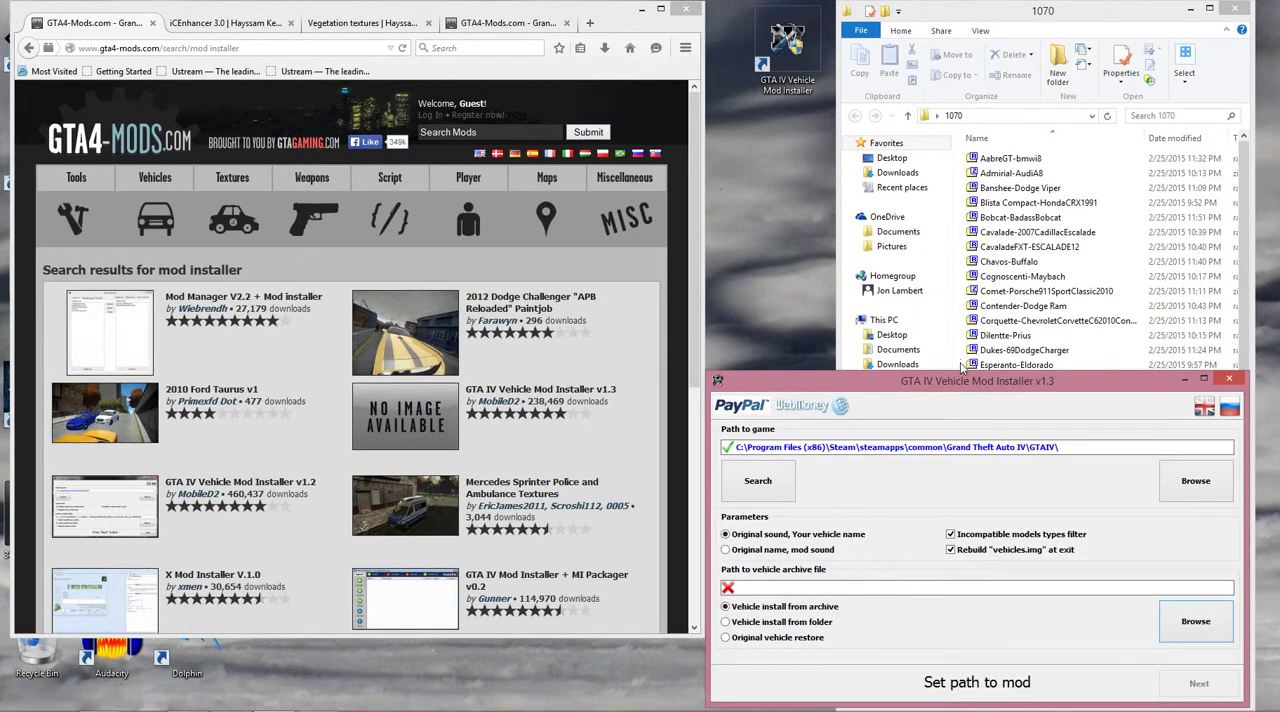
left_click_drag(957, 388, 955, 300)
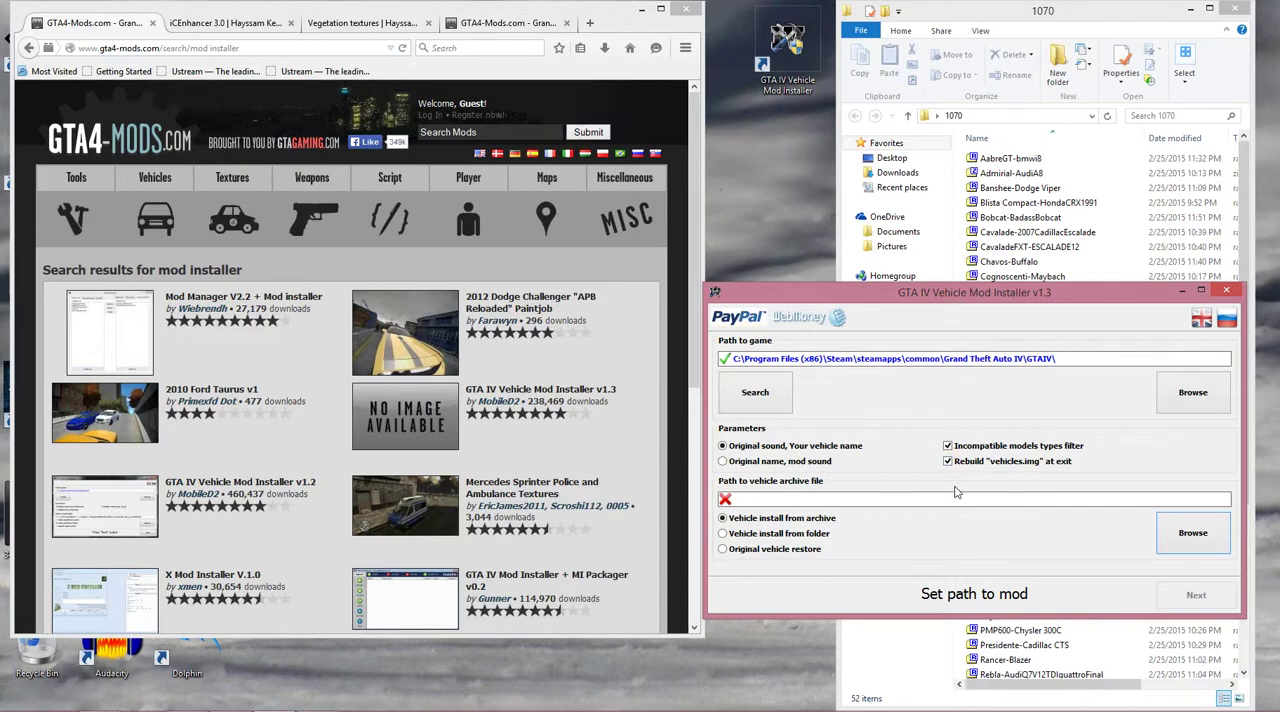
left_click_drag(1072, 296, 643, 335)
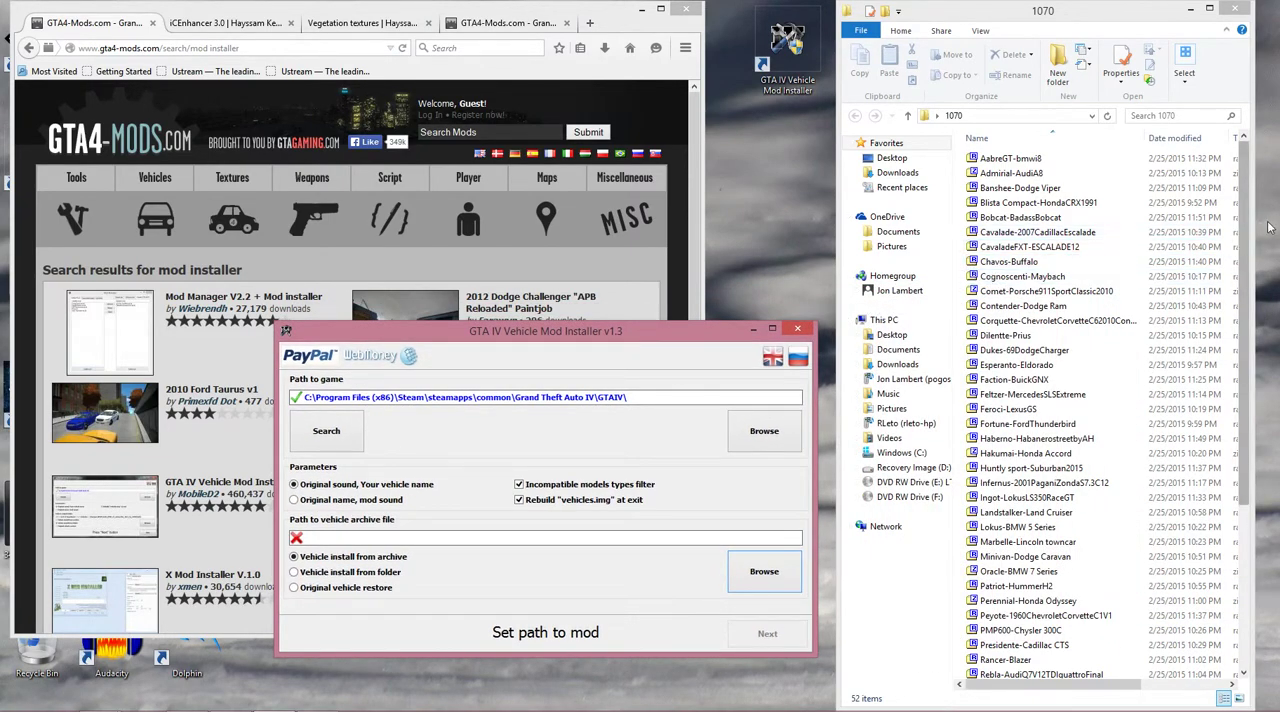
left_click_drag(1252, 228, 1260, 440)
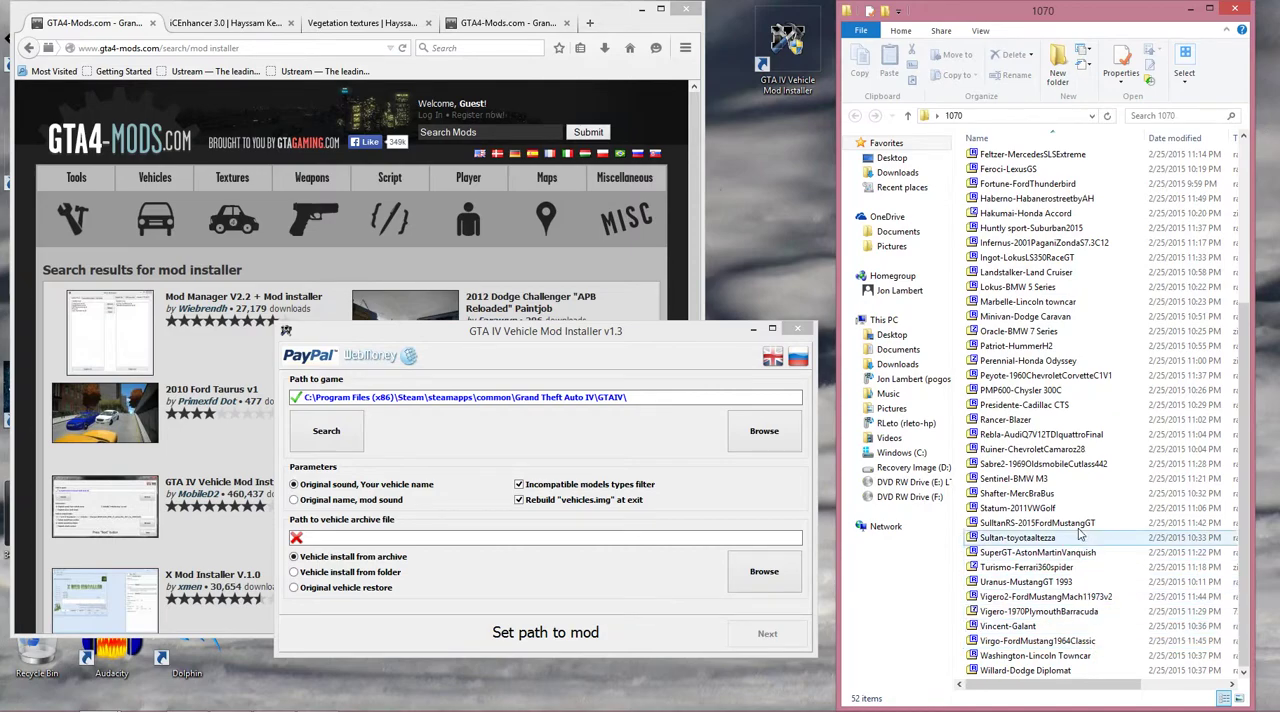
left_click(1247, 226)
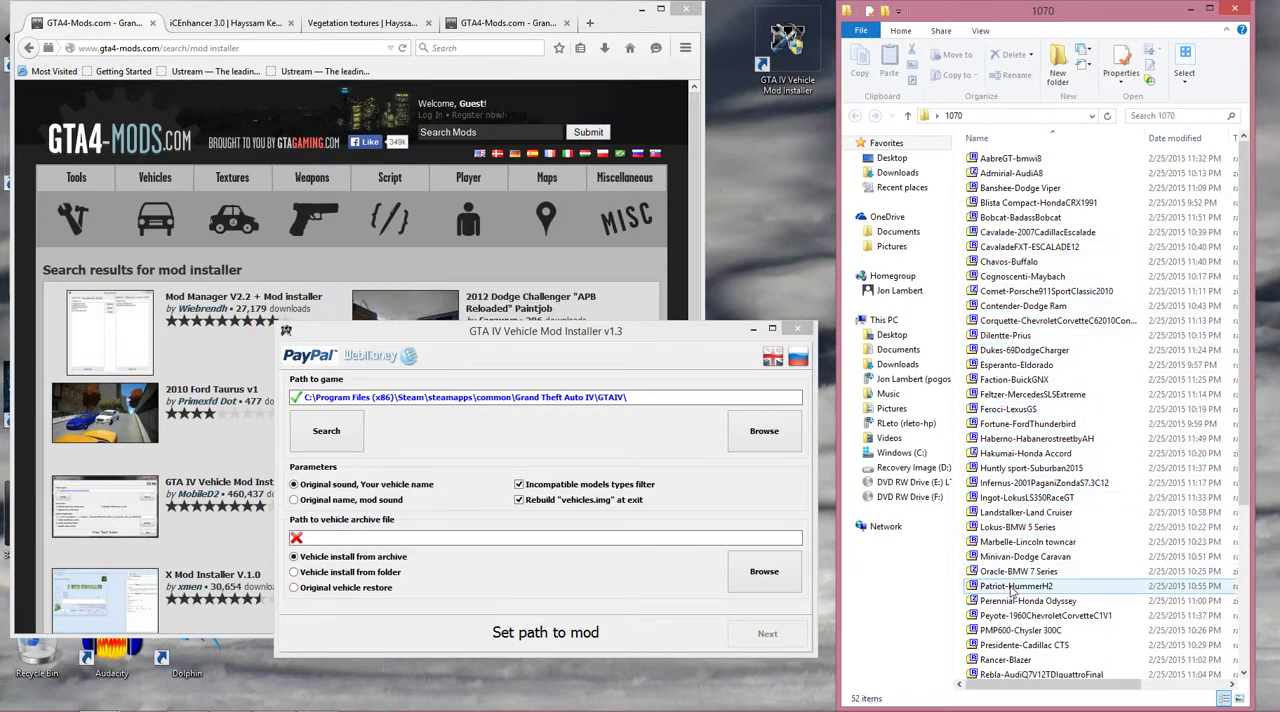
left_click_drag(614, 334, 1039, 348)
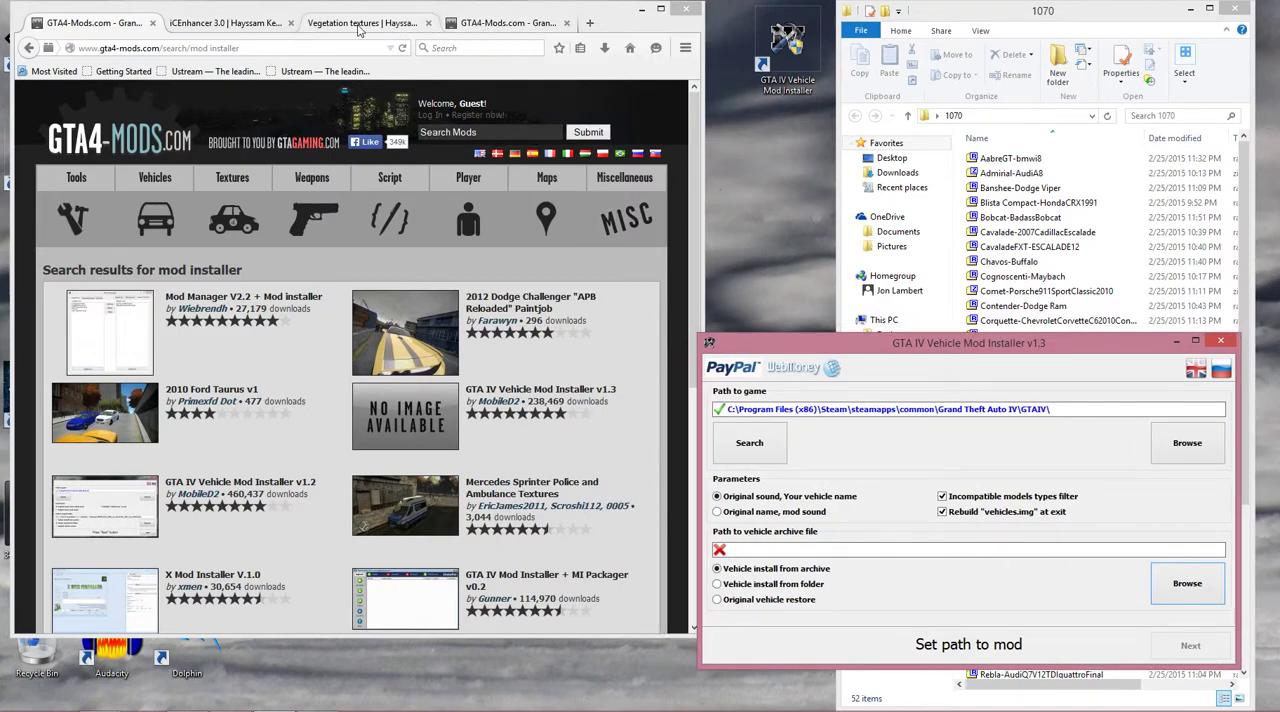
Examine the newest vehicle mods on pages 1 and 2 of the GTA4-Mods Vehicles listing.
left_click(478, 29)
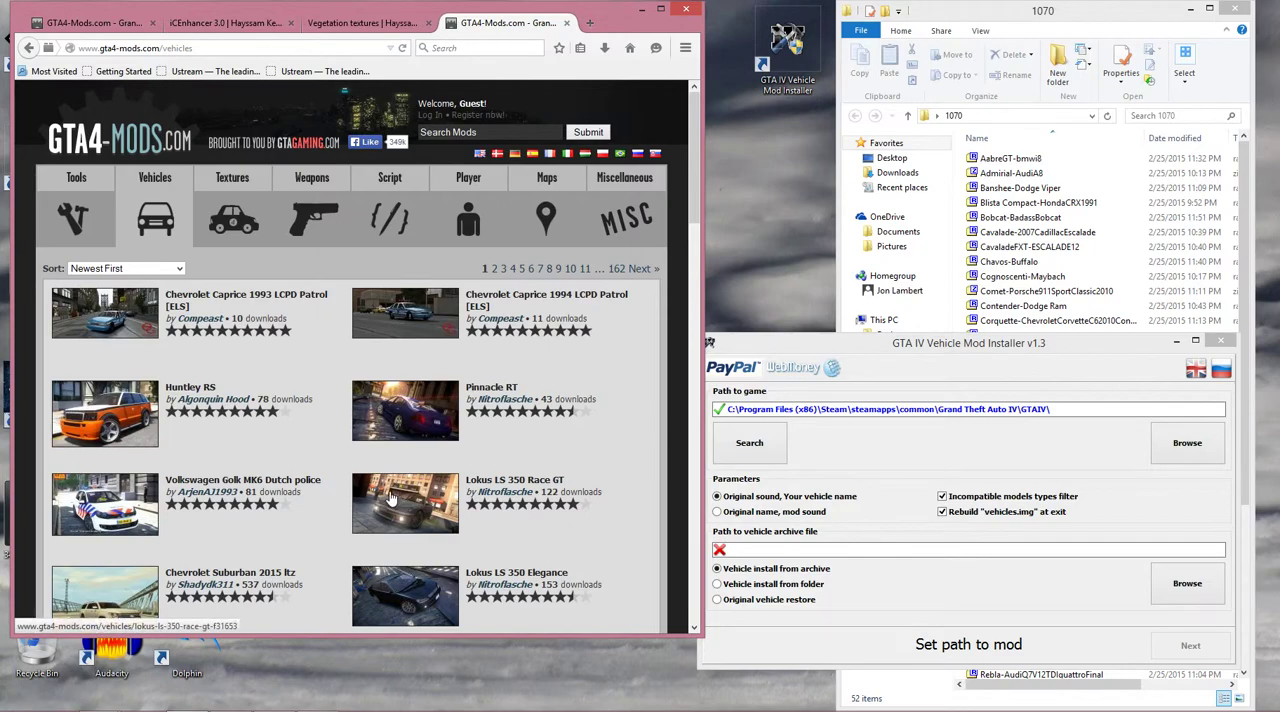
scroll(390, 495, "down", 3)
scroll(390, 495, "down", 1)
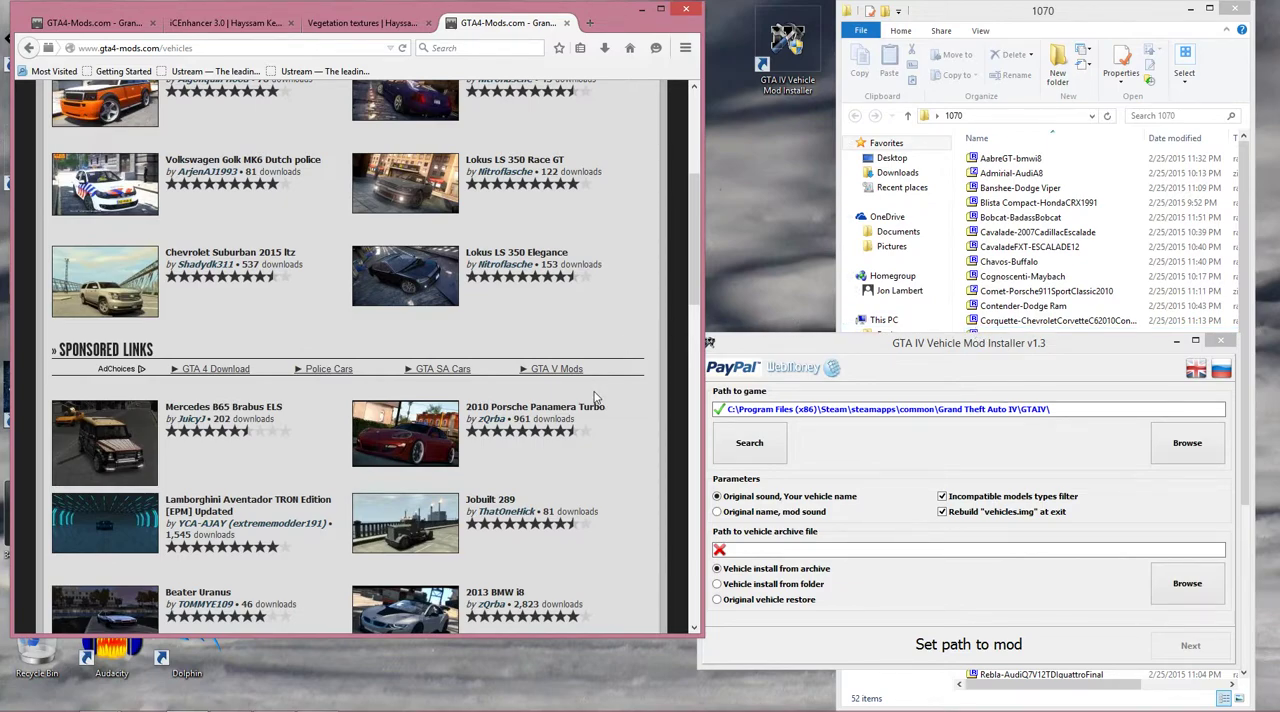
scroll(594, 397, "down", 3)
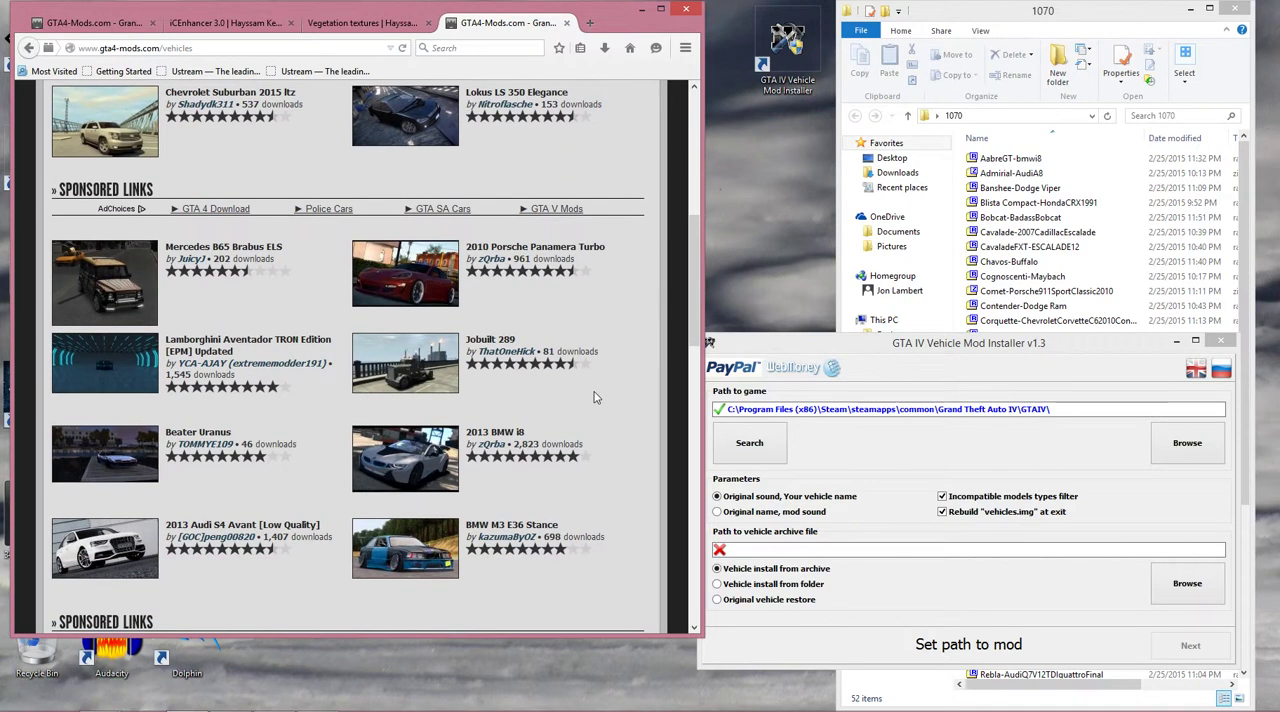
scroll(594, 397, "down", 7)
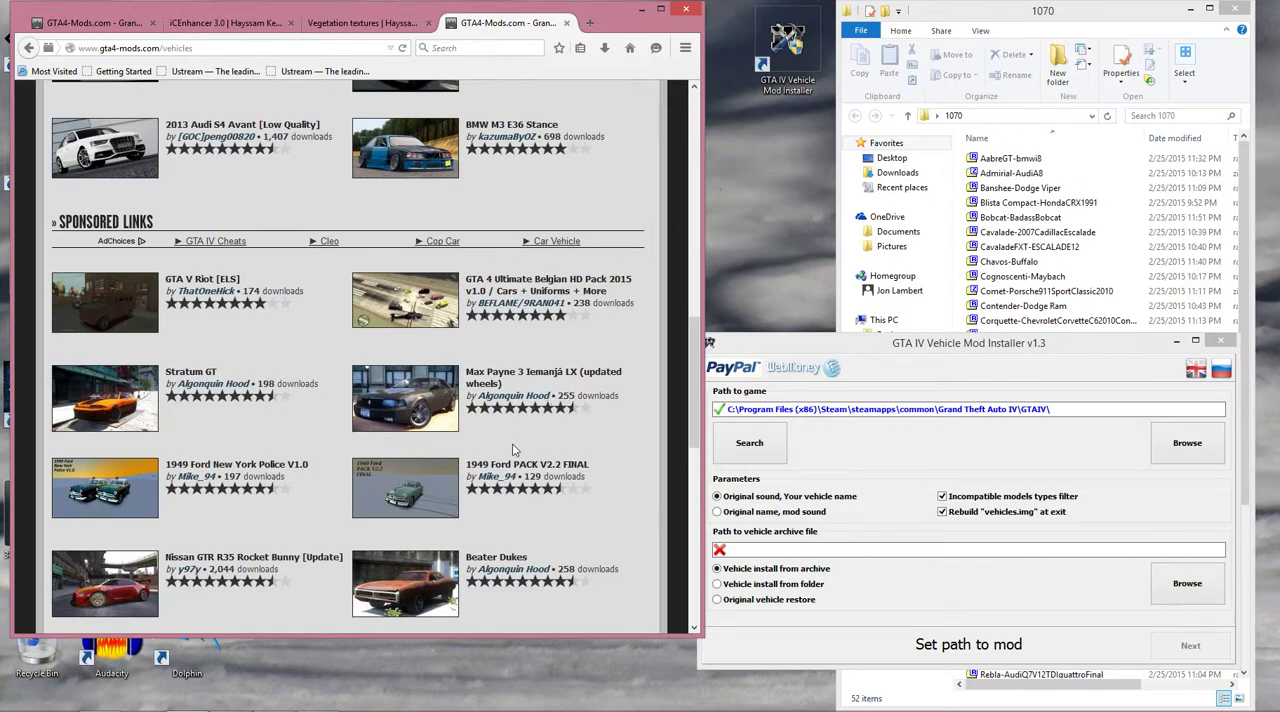
scroll(513, 449, "down", 6)
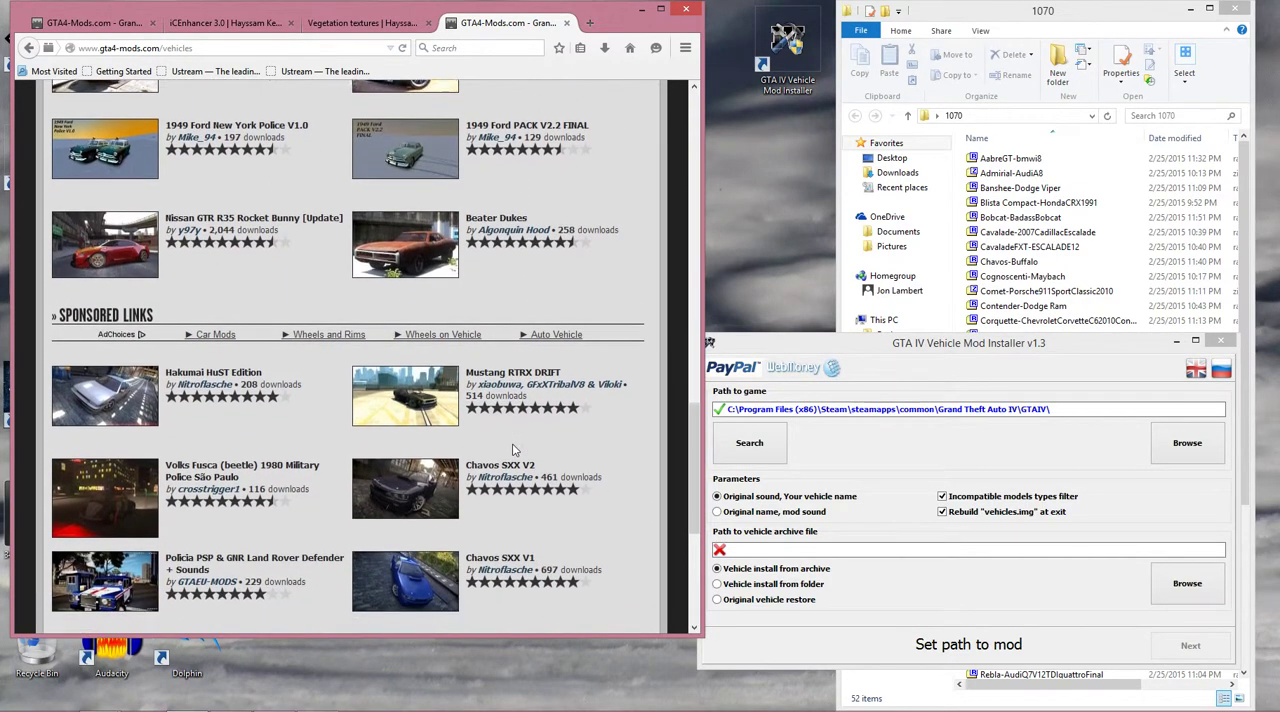
scroll(513, 449, "down", 2)
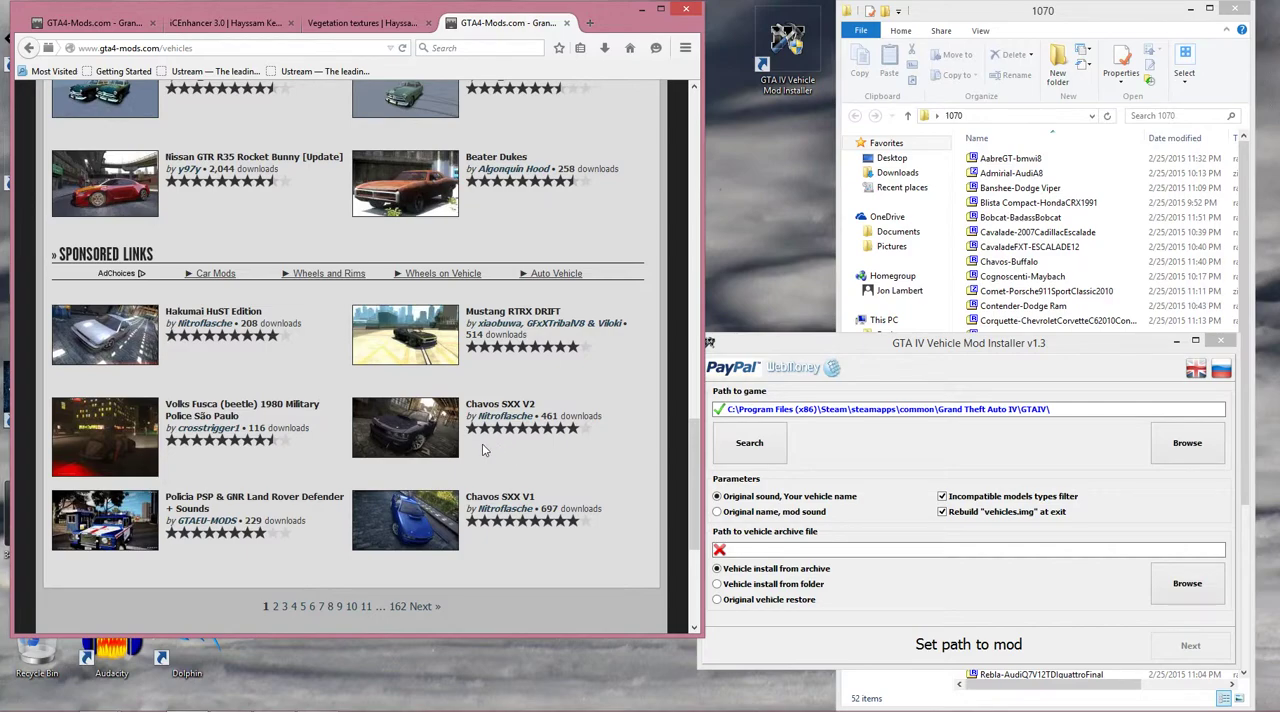
scroll(482, 450, "down", 4)
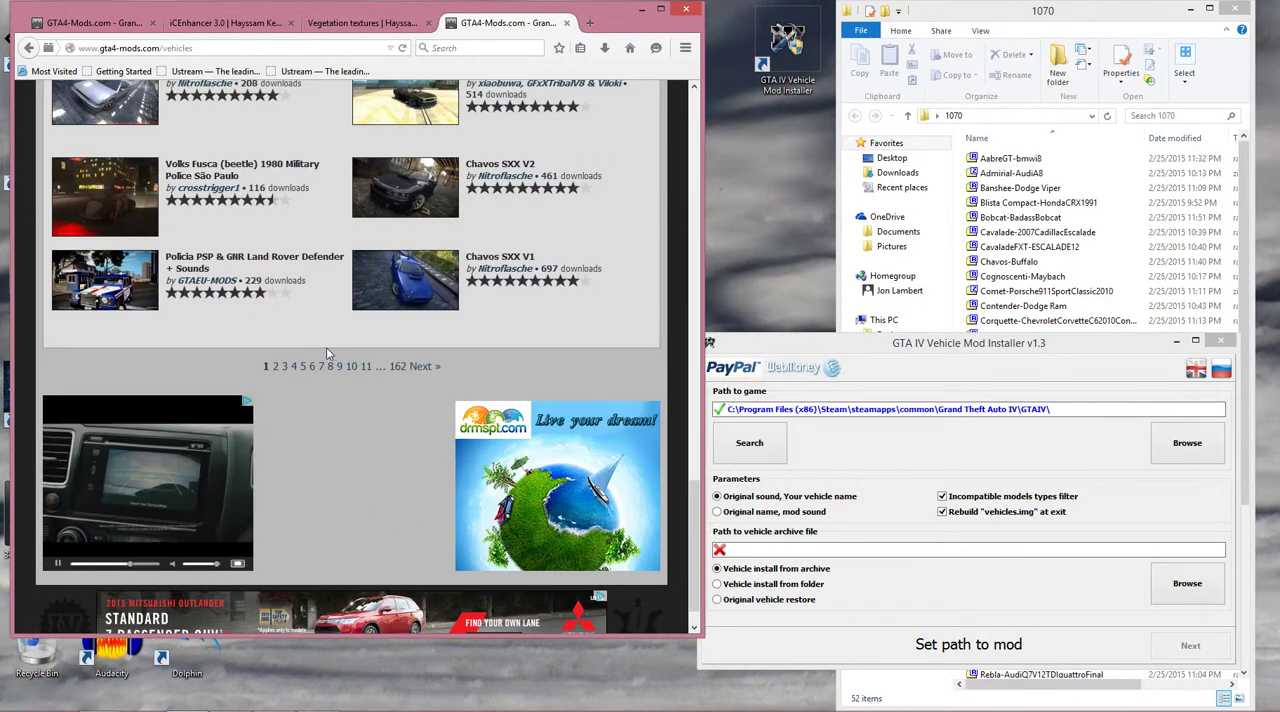
left_click(276, 368)
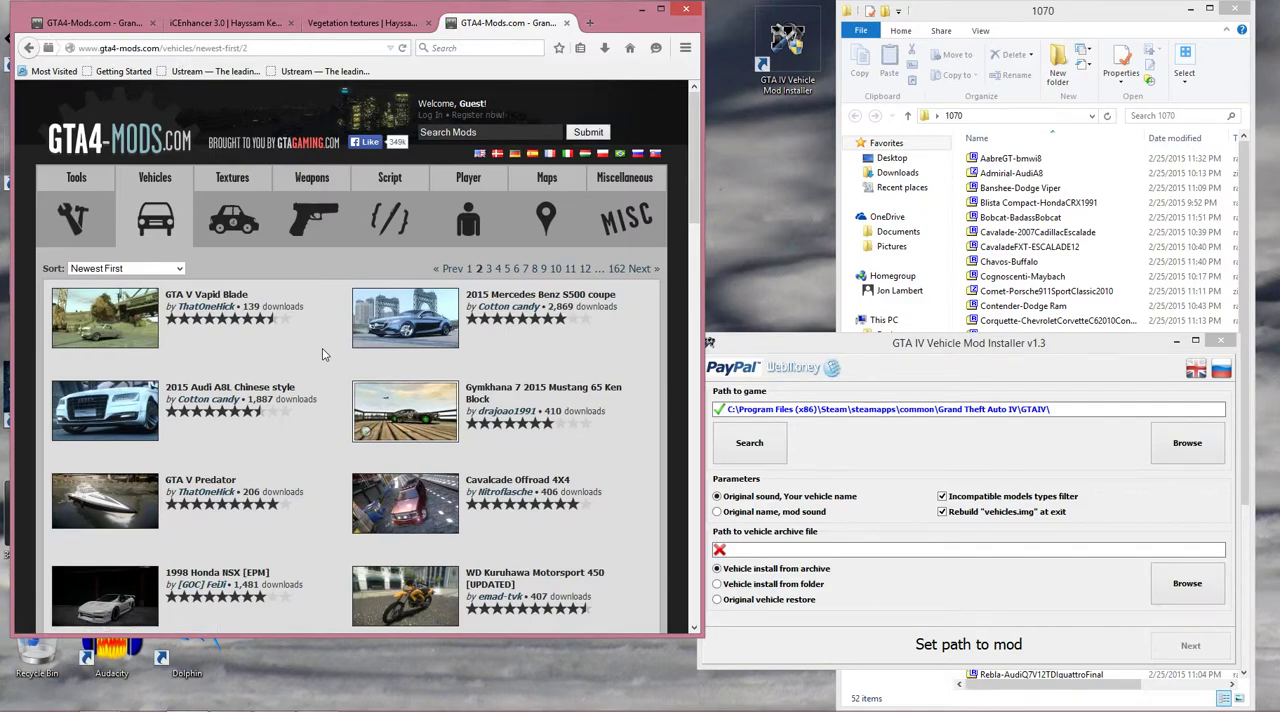
scroll(263, 425, "down", 4)
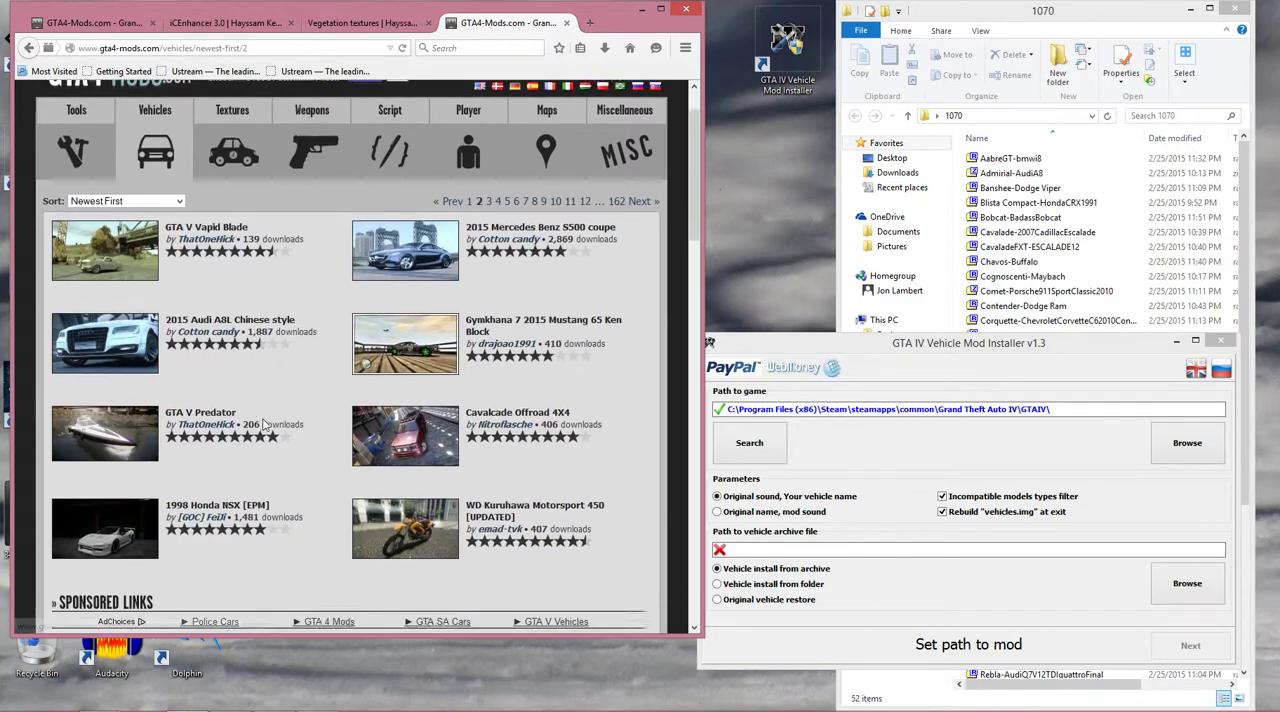
scroll(263, 425, "up", 4)
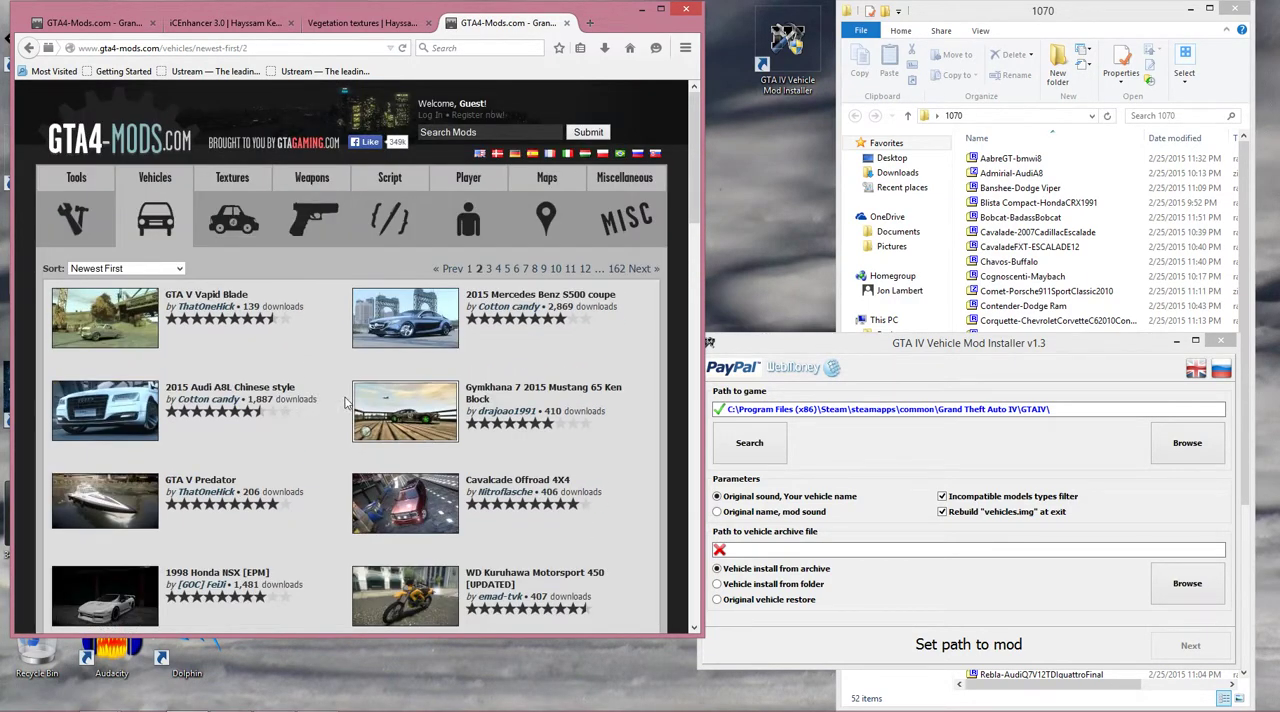
scroll(691, 425, "down", 10)
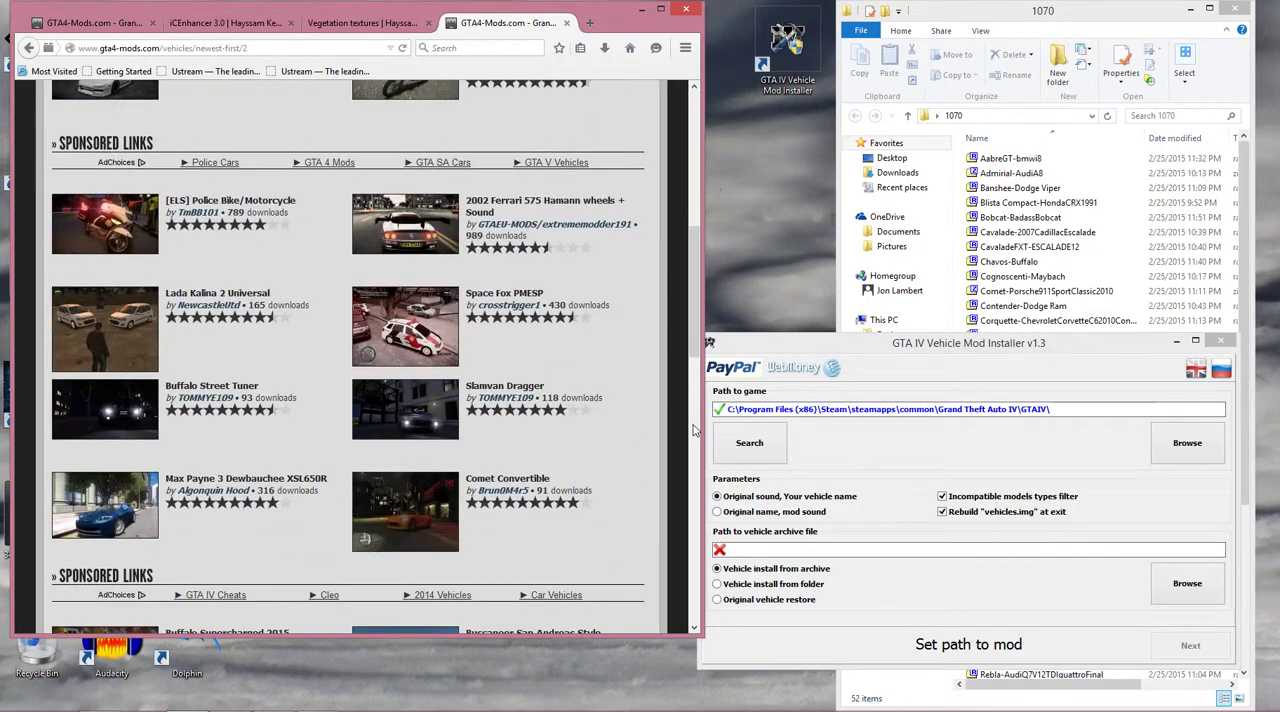
Move the Vehicle Mod Installer clear of the 1070 folder window and set its vehicle archive to Comet-Porsche911SportClassic2010.zip.
double_click(922, 347)
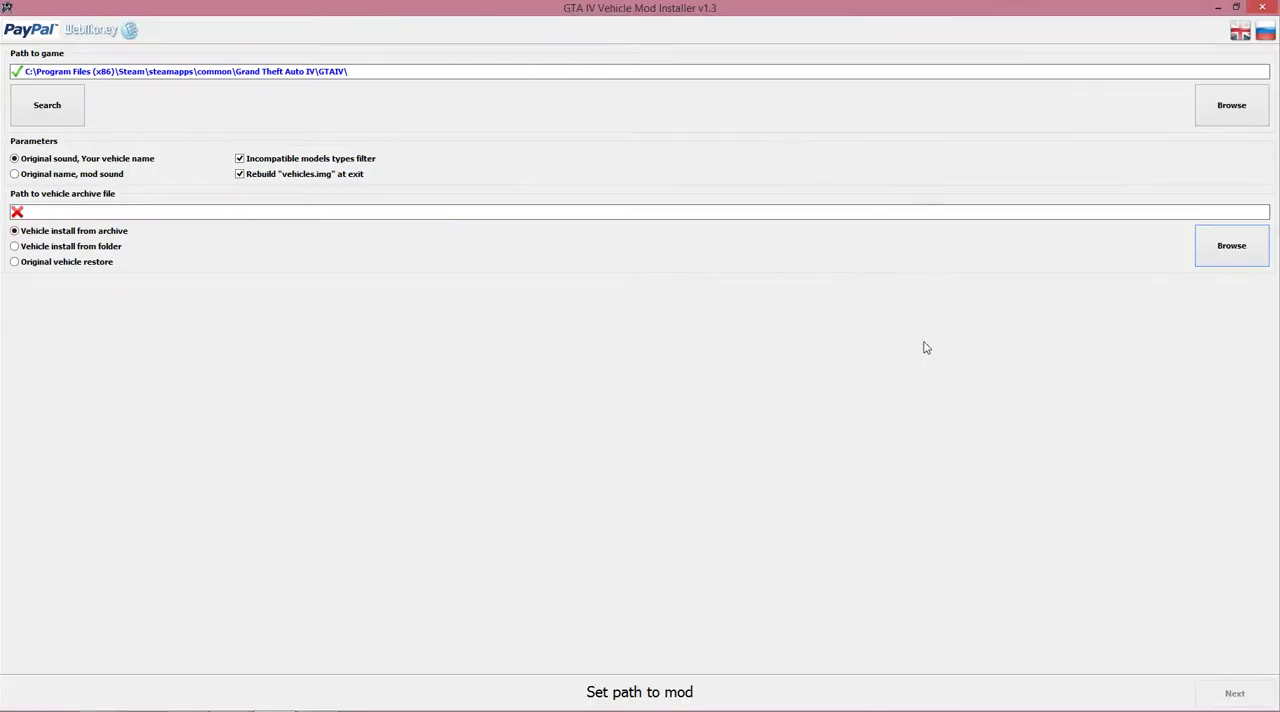
double_click(740, 12)
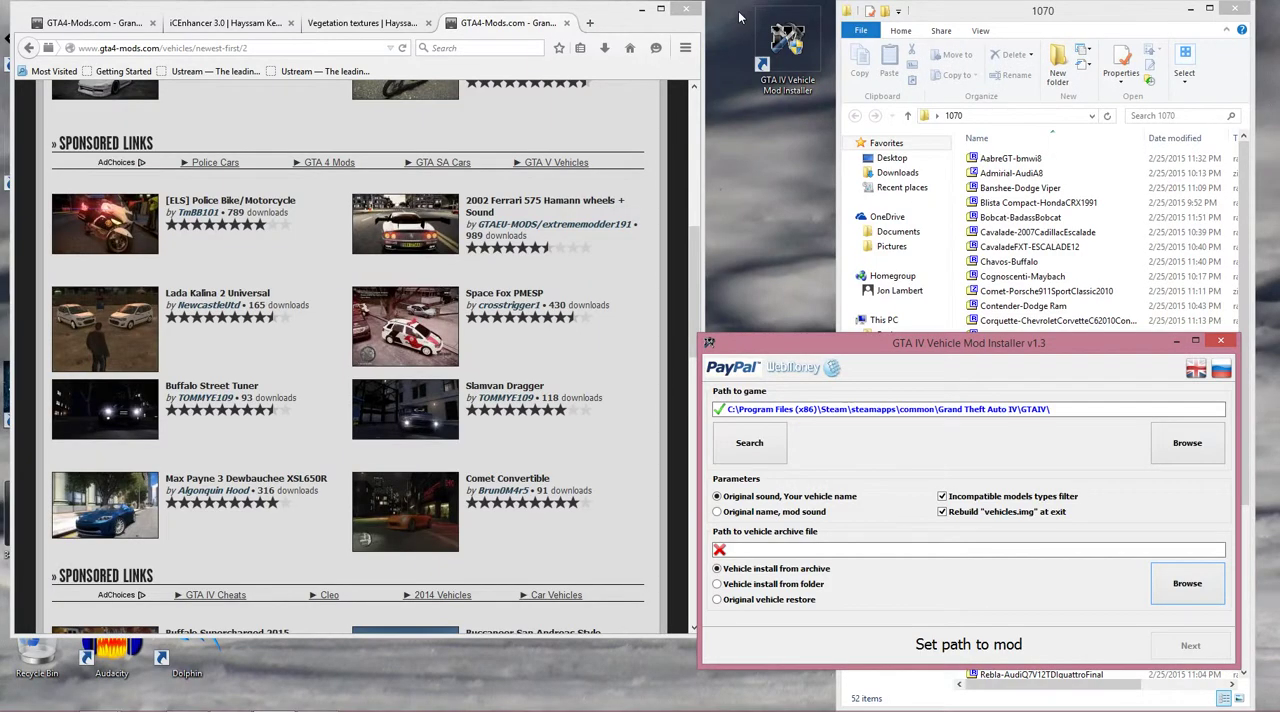
left_click_drag(983, 346, 448, 295)
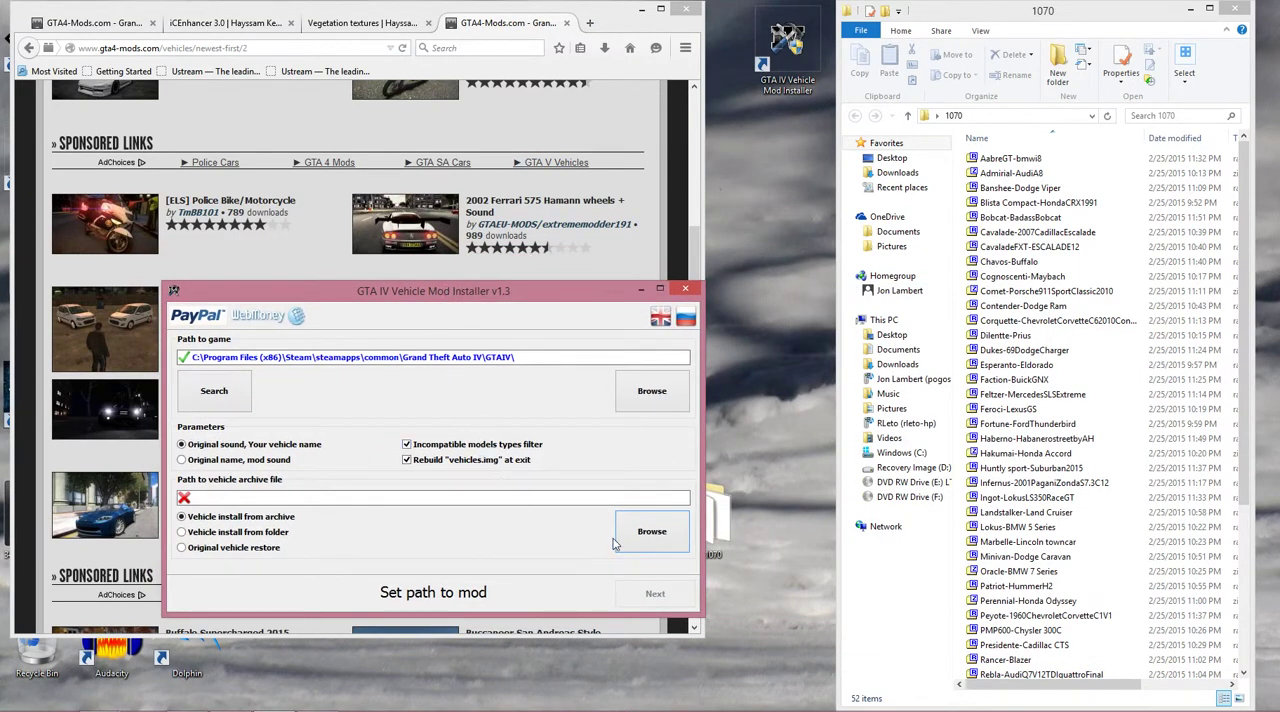
left_click(651, 534)
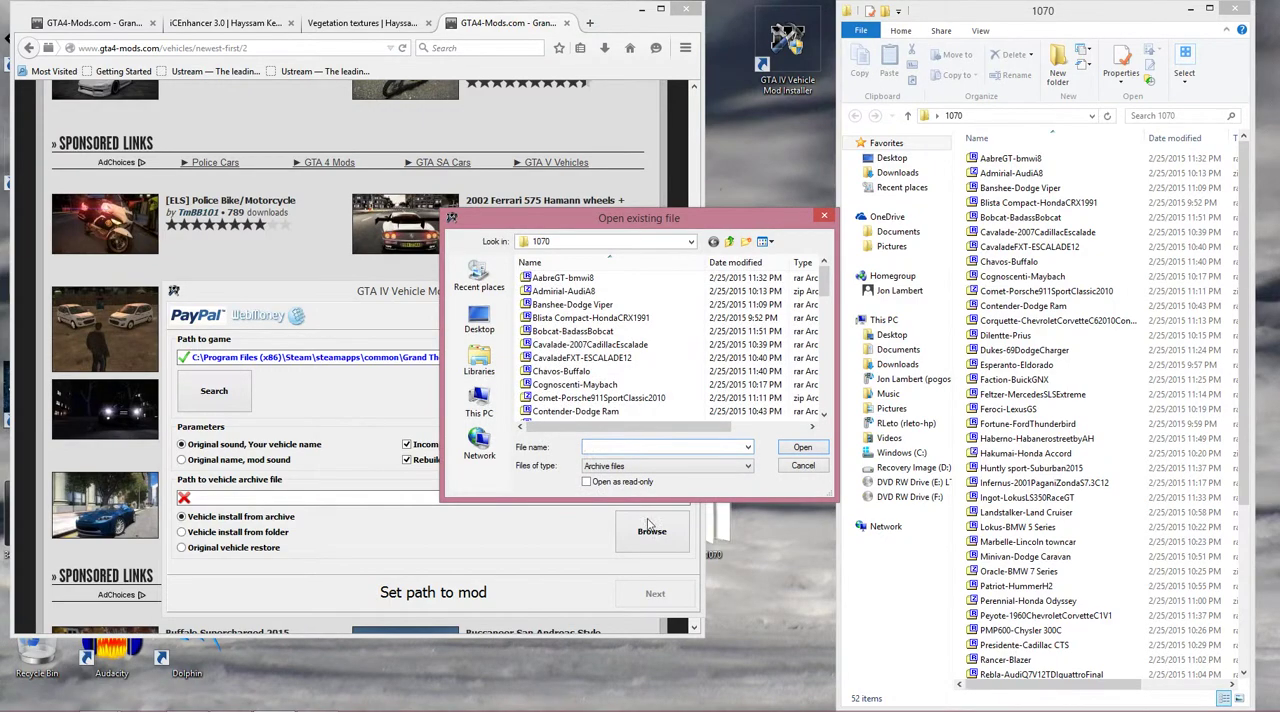
double_click(591, 398)
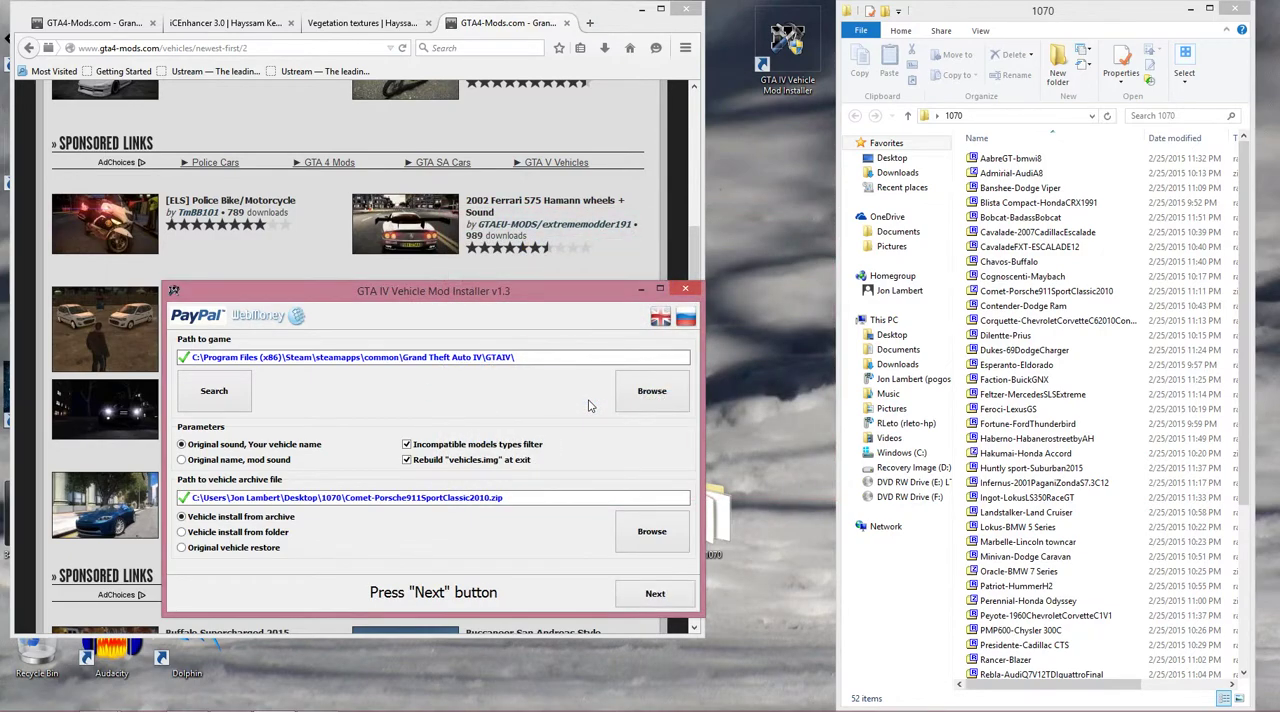
Install the Porsche 911 mod as the Comet's replacement, refusing the model restore, and return to the installer's main panel.
left_click(656, 594)
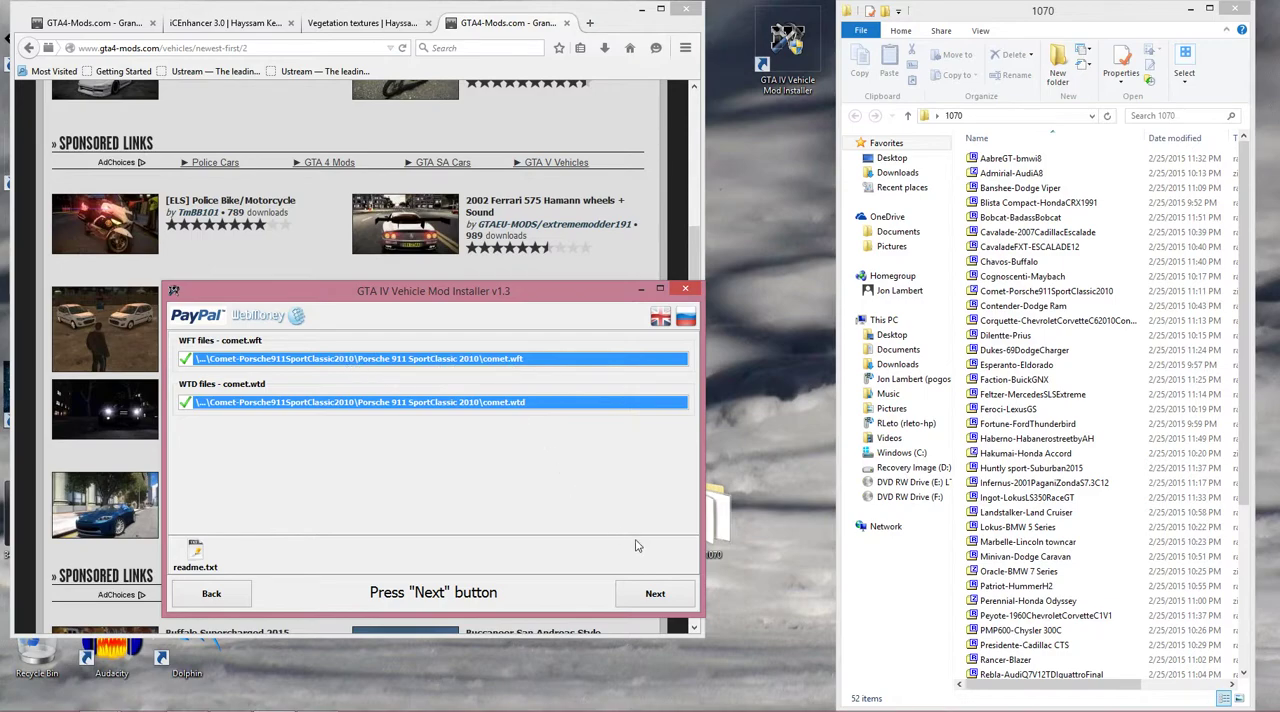
left_click(650, 594)
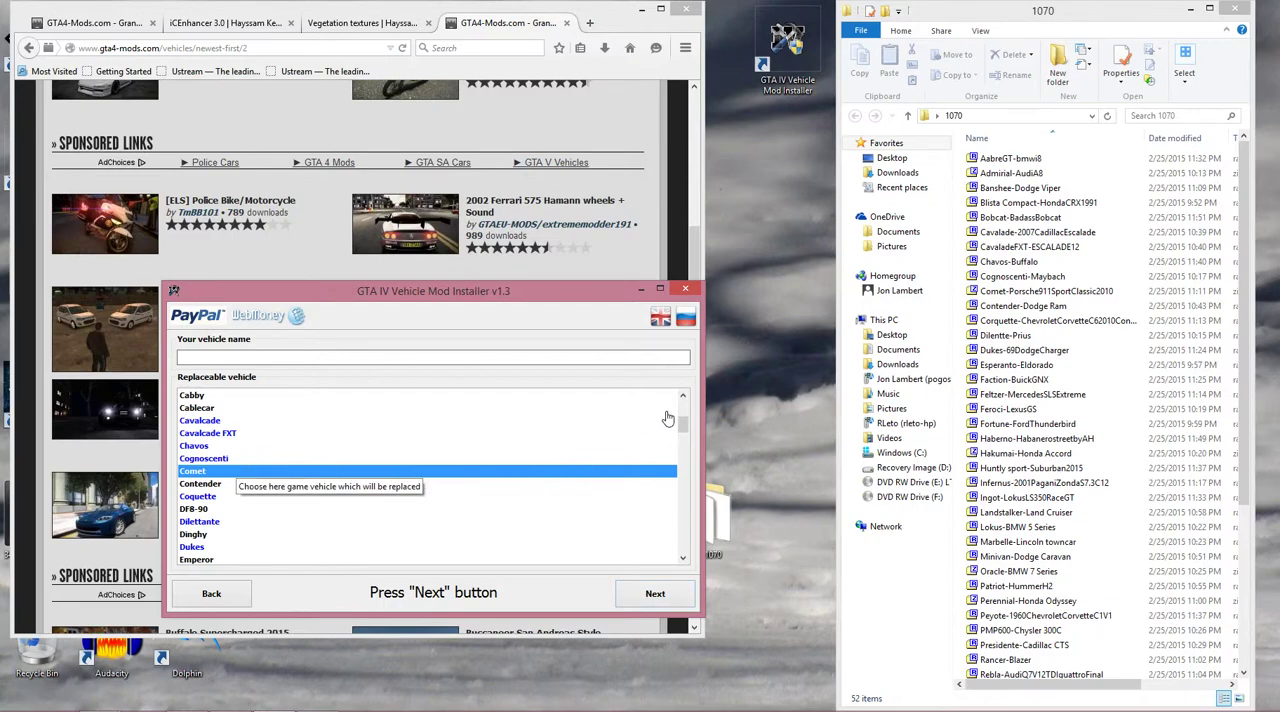
mouse_move(682, 425)
left_mouse_down()
mouse_move(638, 557)
mouse_move(640, 428)
mouse_move(660, 406)
mouse_move(673, 424)
left_mouse_up()
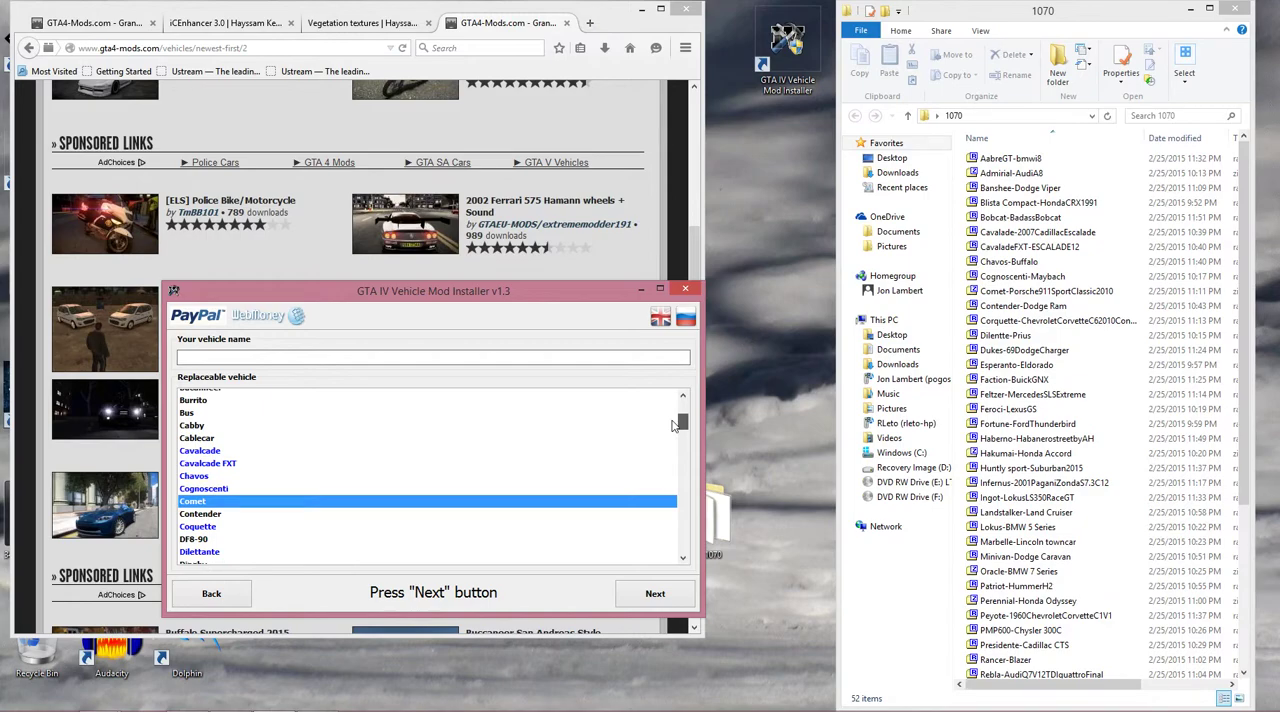
left_click(660, 595)
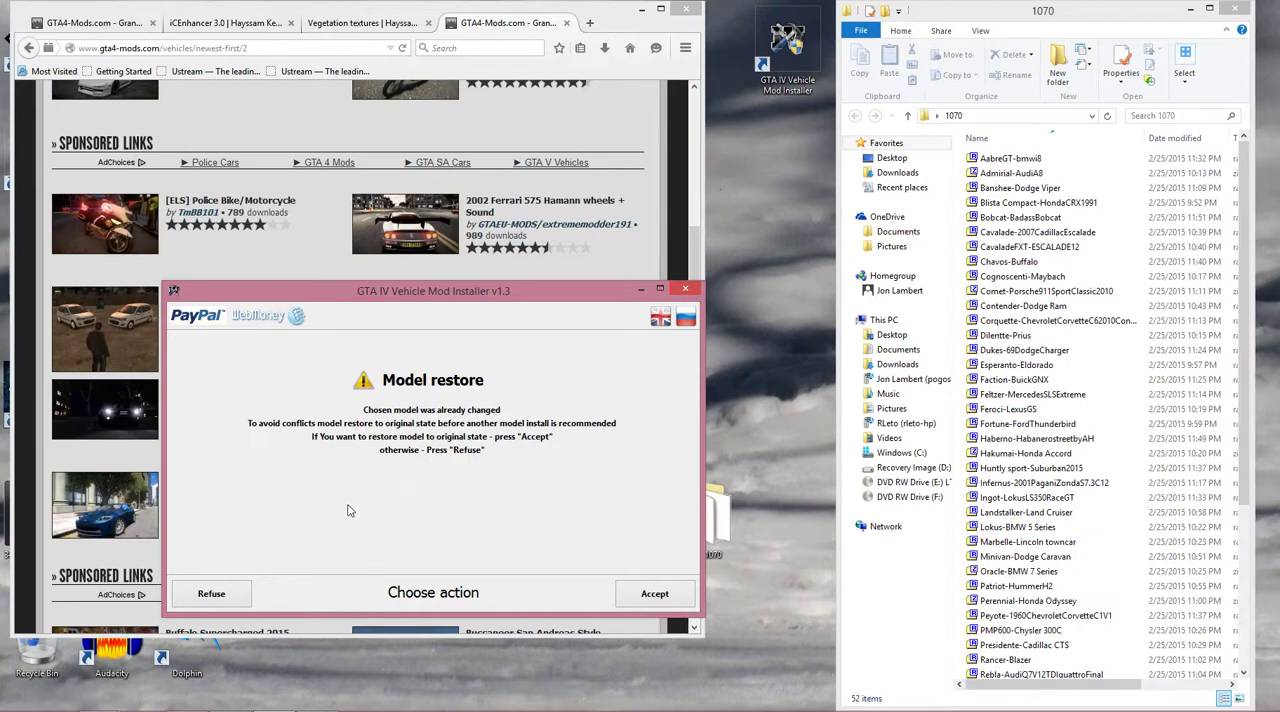
left_click(242, 596)
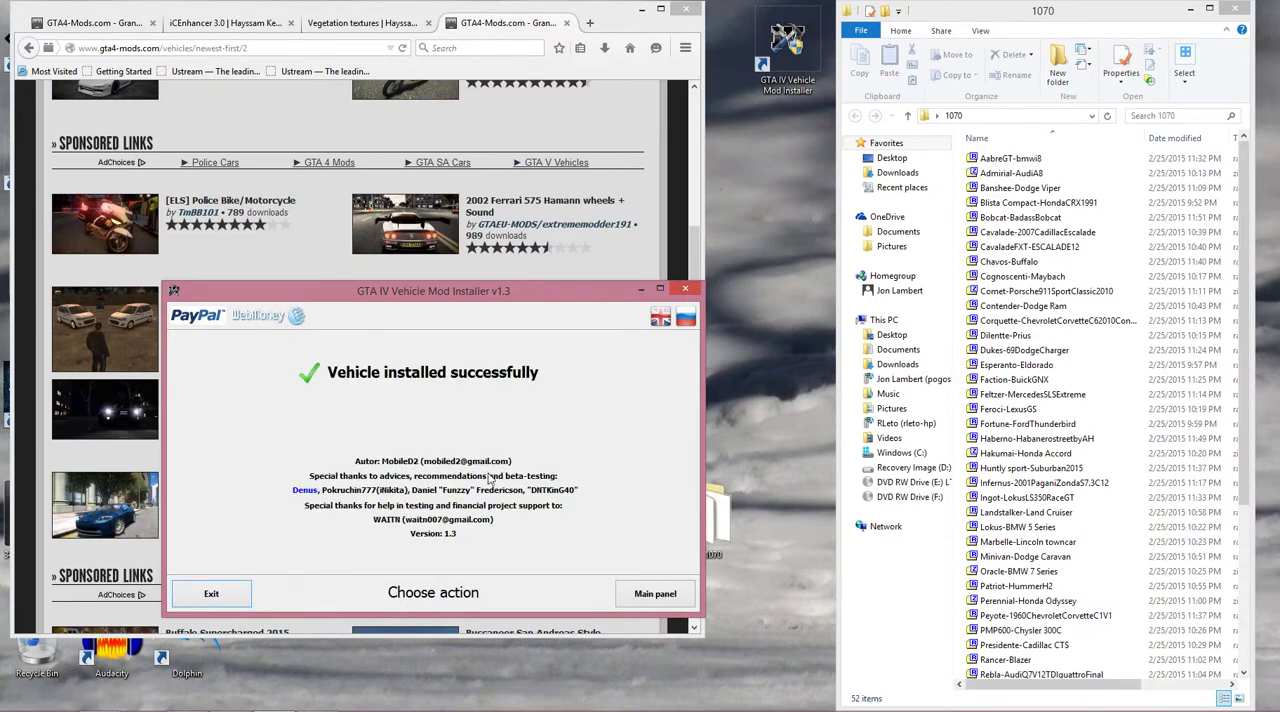
left_click(655, 594)
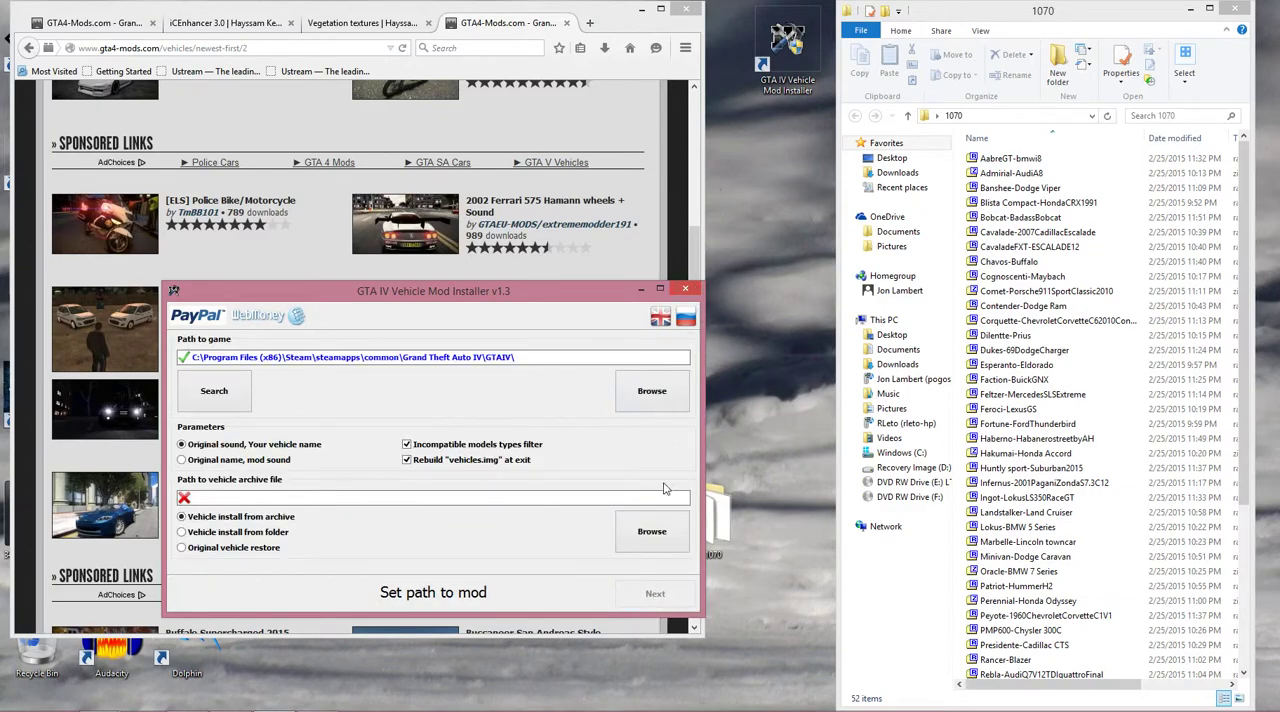
Reinstall the Comet replacement from the Comet-Porsche911SportClassic2010 archive, refusing the model restore, and close the Vehicle Mod Installer.
left_click(660, 547)
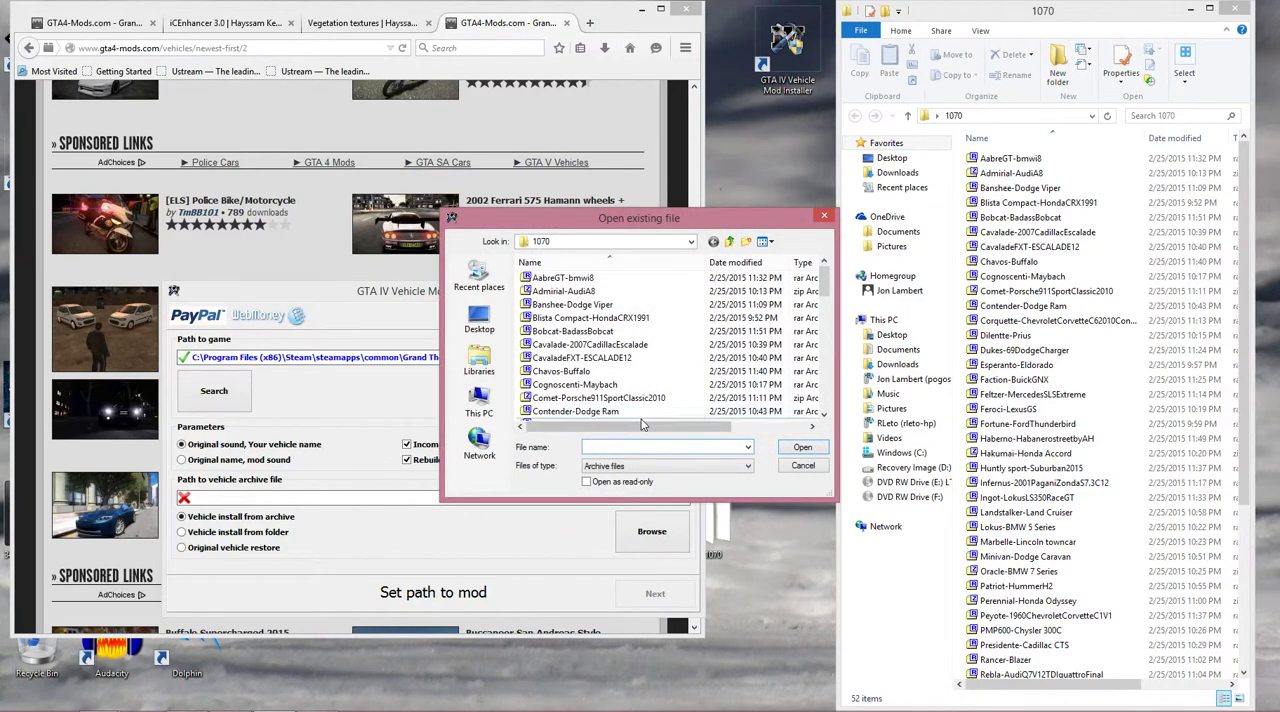
double_click(598, 398)
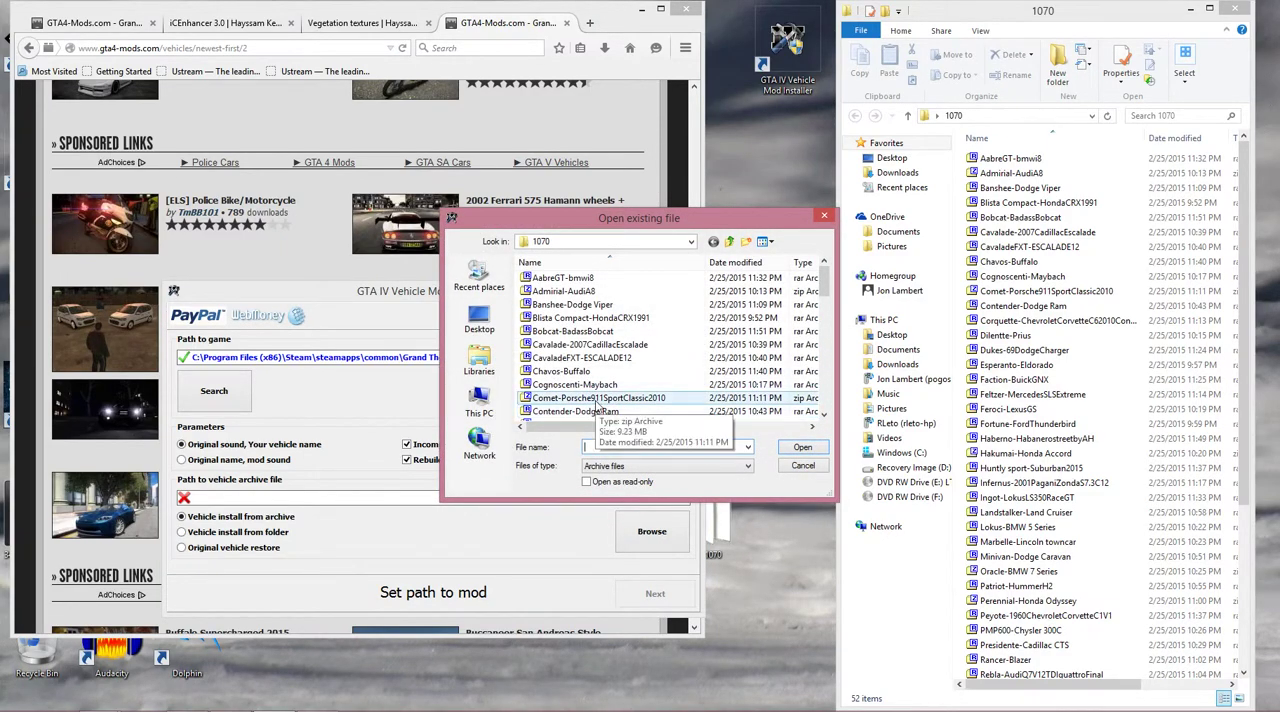
left_click(658, 598)
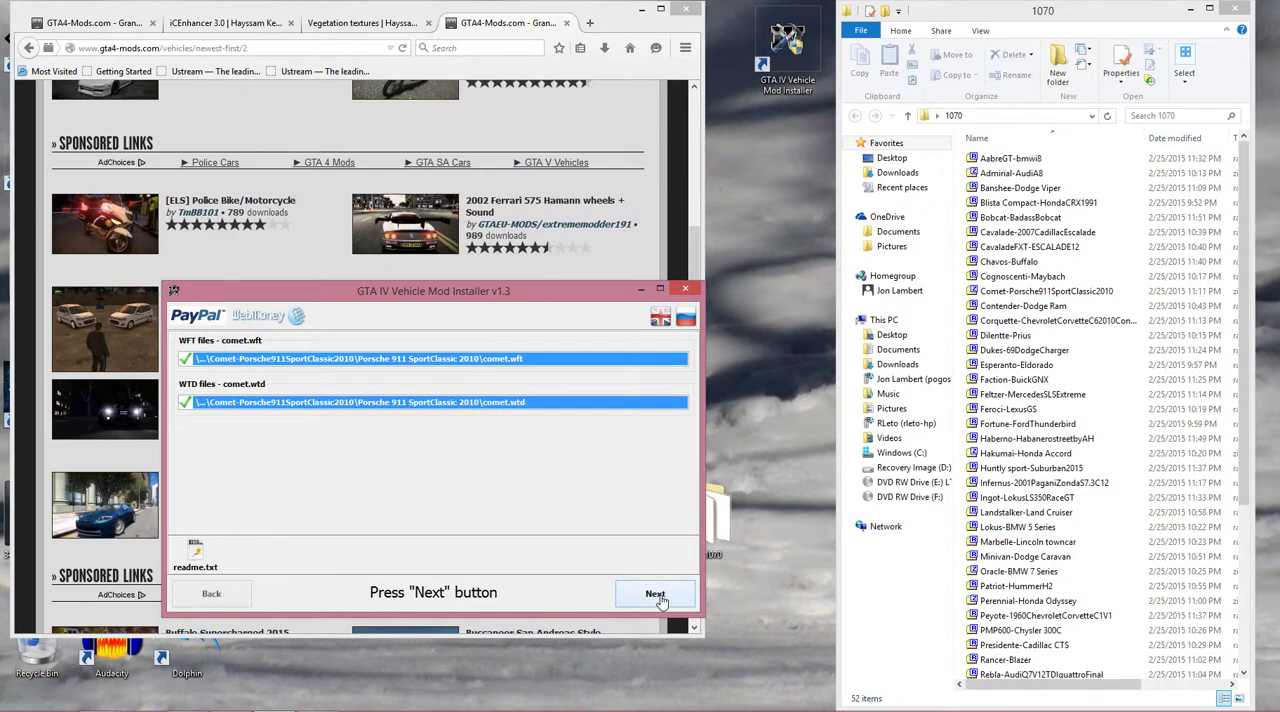
left_click(658, 597)
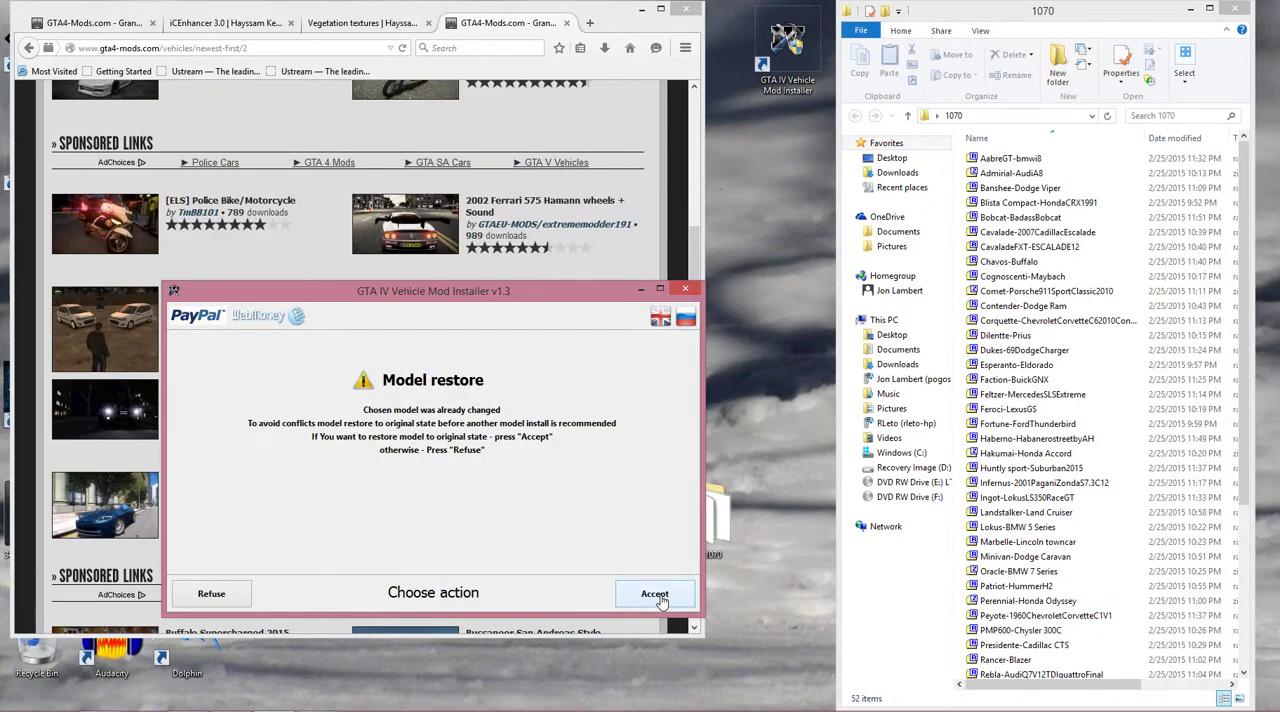
left_click(241, 596)
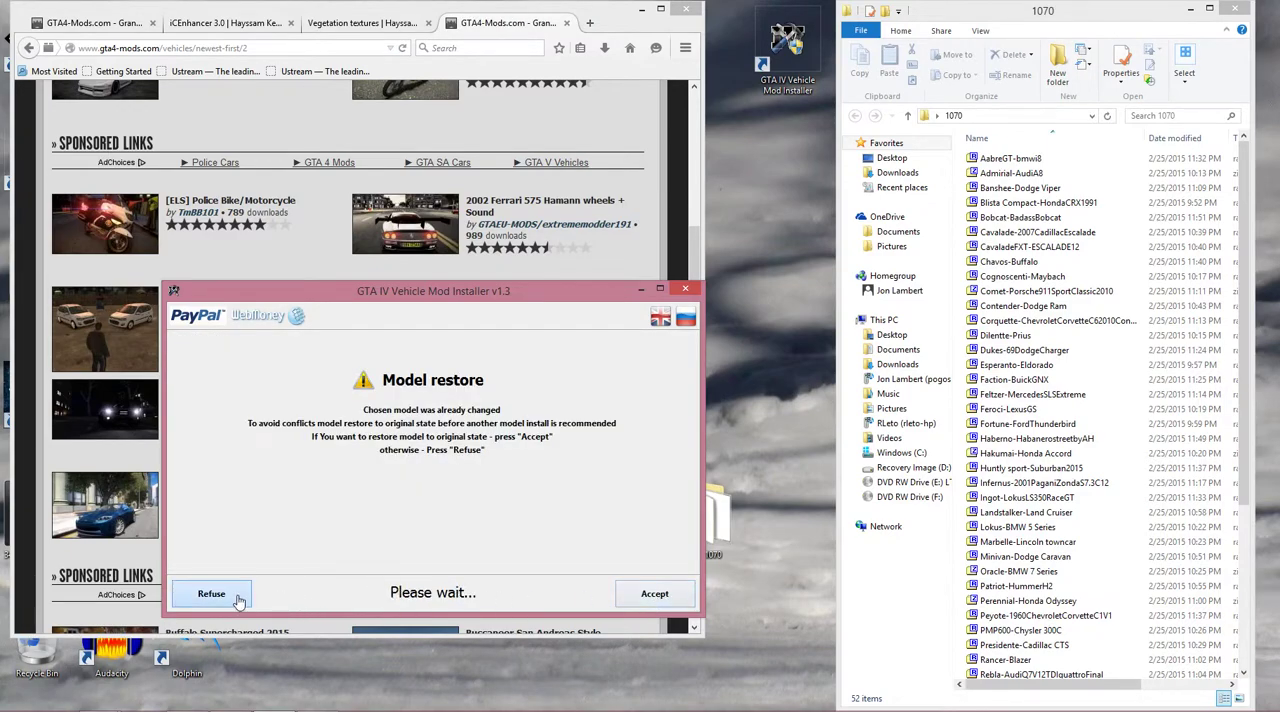
left_click(686, 290)
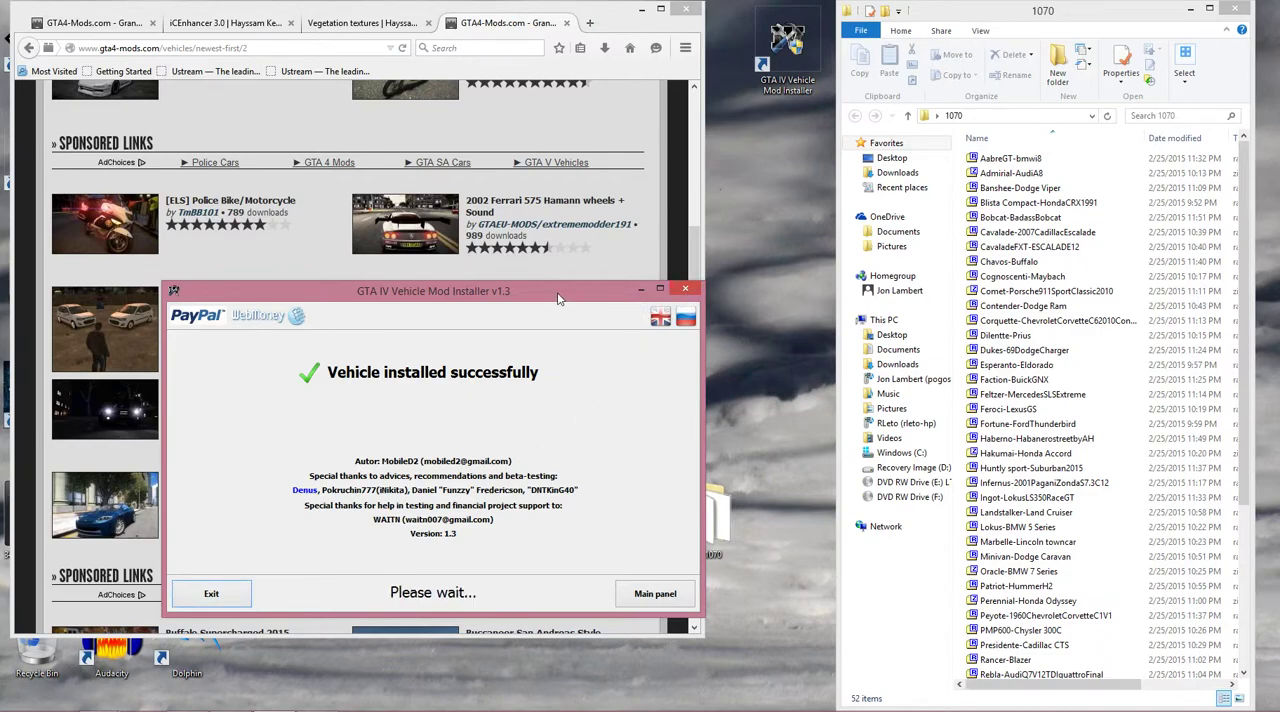
left_click_drag(557, 294, 945, 73)
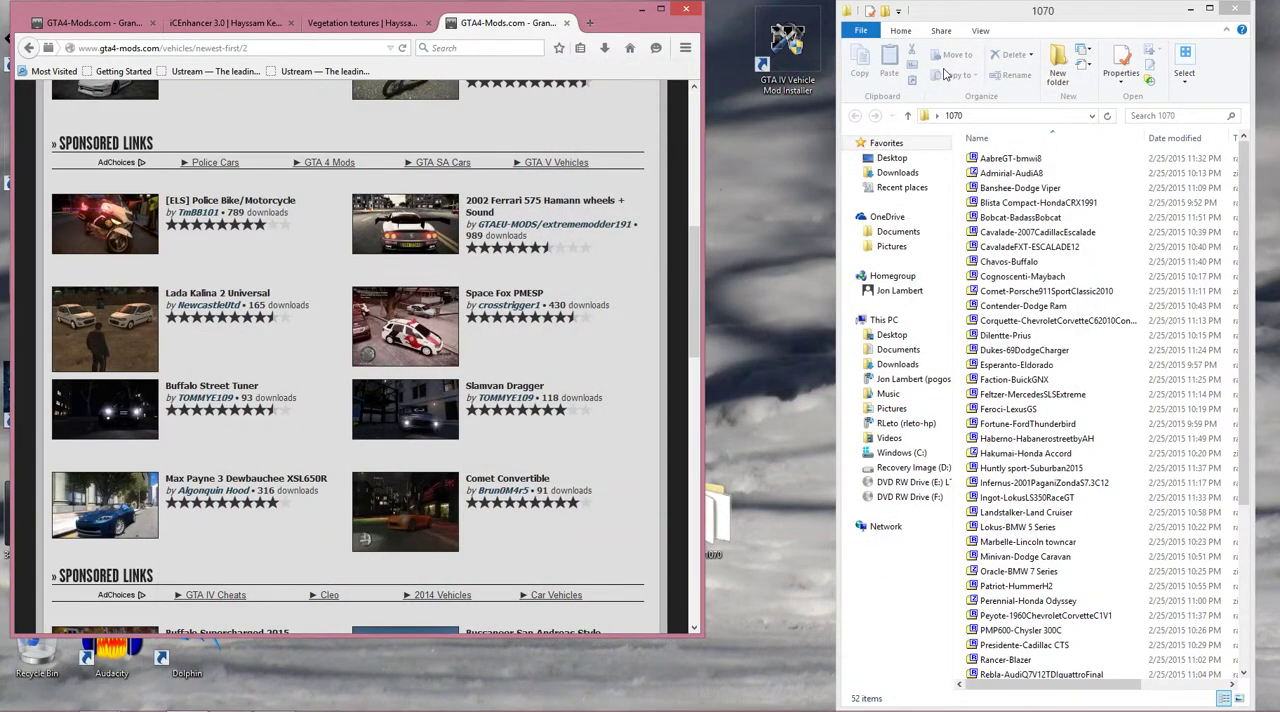
Minimize the browser and move the iCE30_1070_REV1(2).rar archive window up beside the 1070 folder window, clear of the desktop shortcuts.
left_click(642, 14)
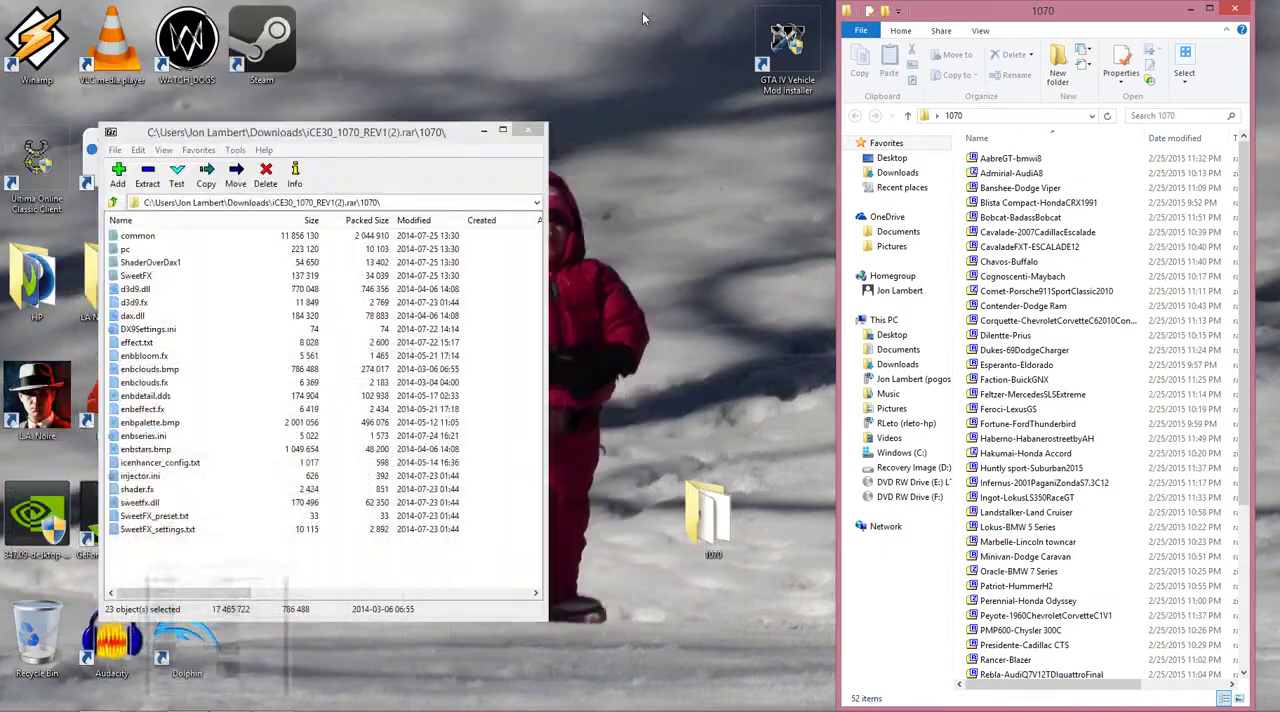
left_click(313, 135)
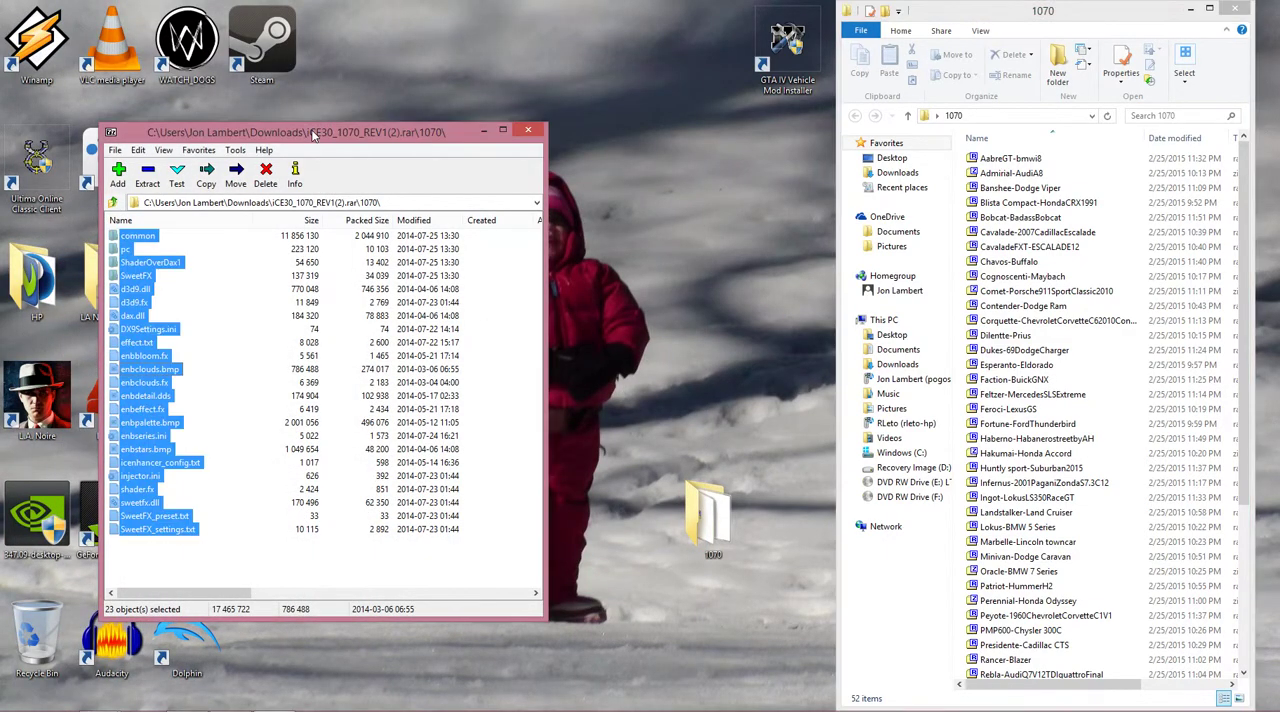
left_click_drag(313, 135, 505, 116)
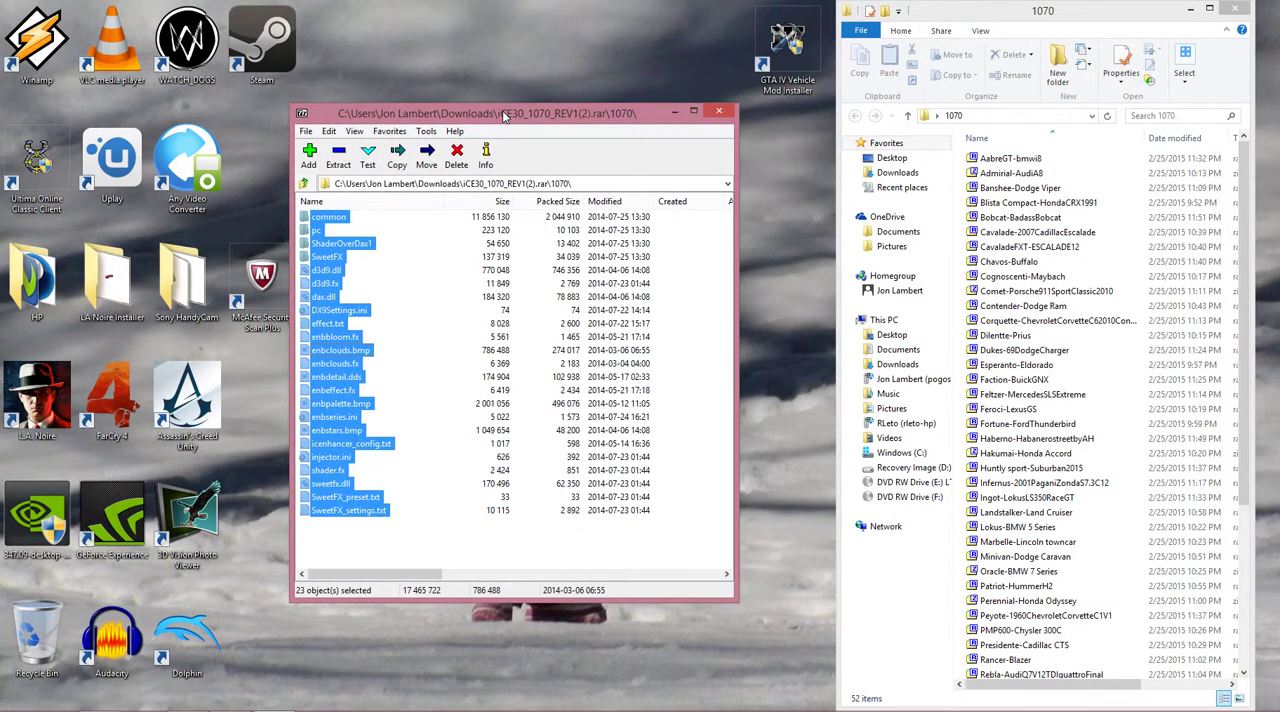
left_click_drag(505, 116, 495, 18)
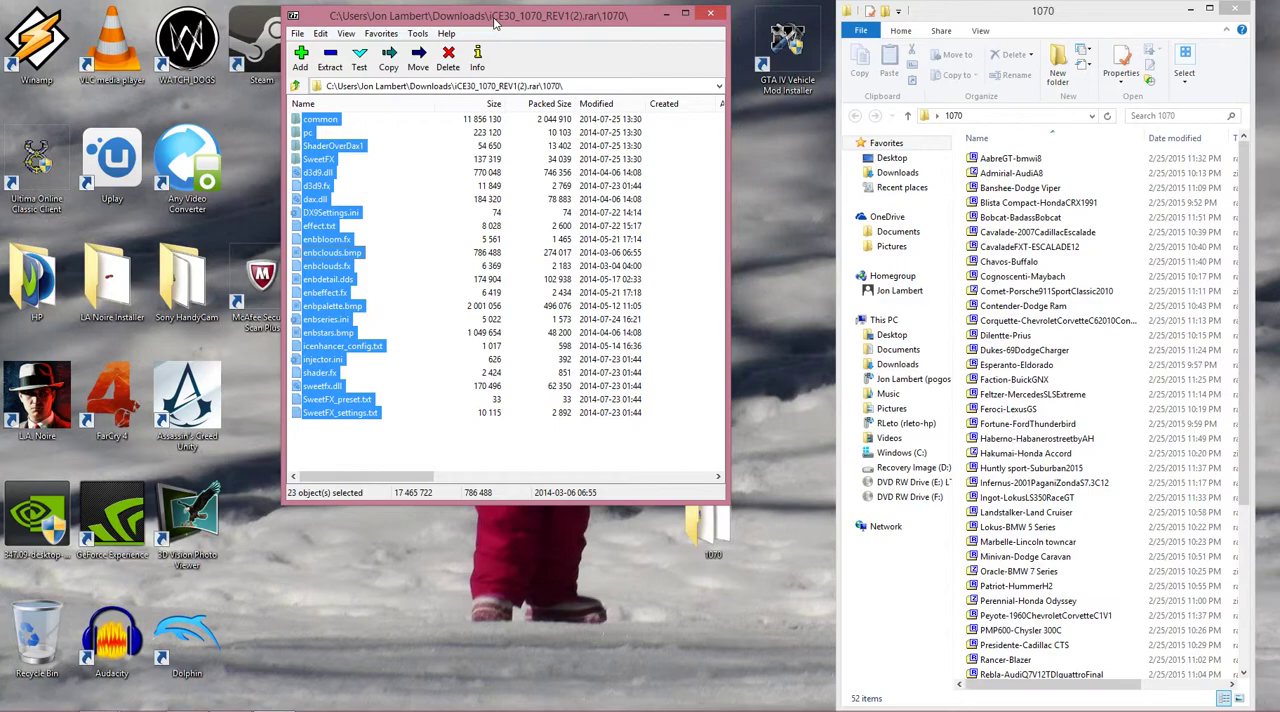
Switch to NVIDIA GeForce Experience for Grand Theft Auto IV and cancel the game's Social Club login.
mouse_move(583, 705)
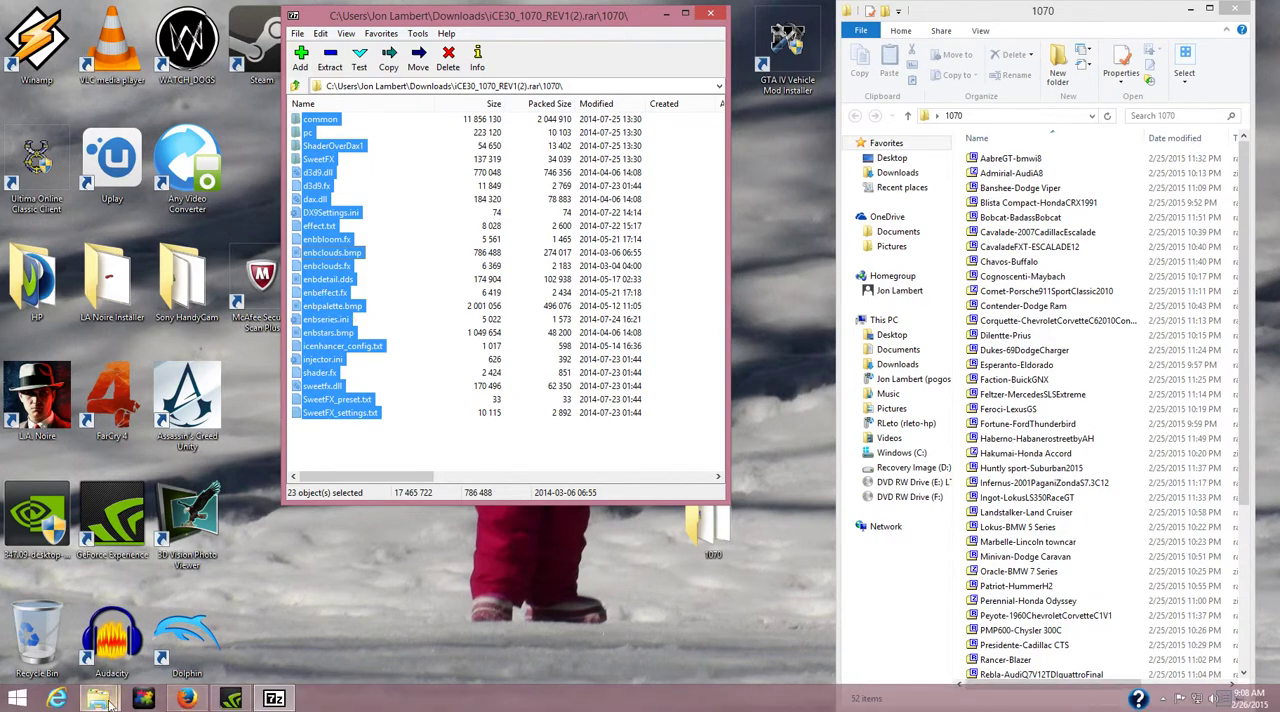
left_click(230, 698)
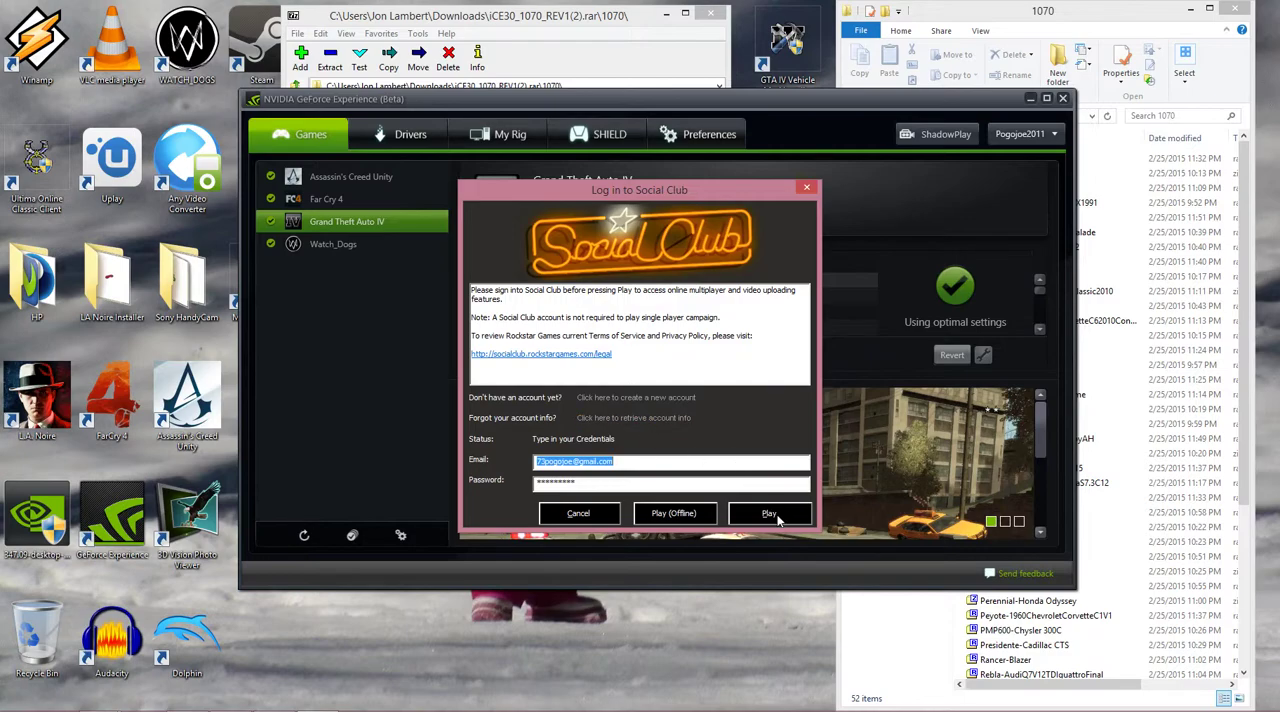
left_click(587, 519)
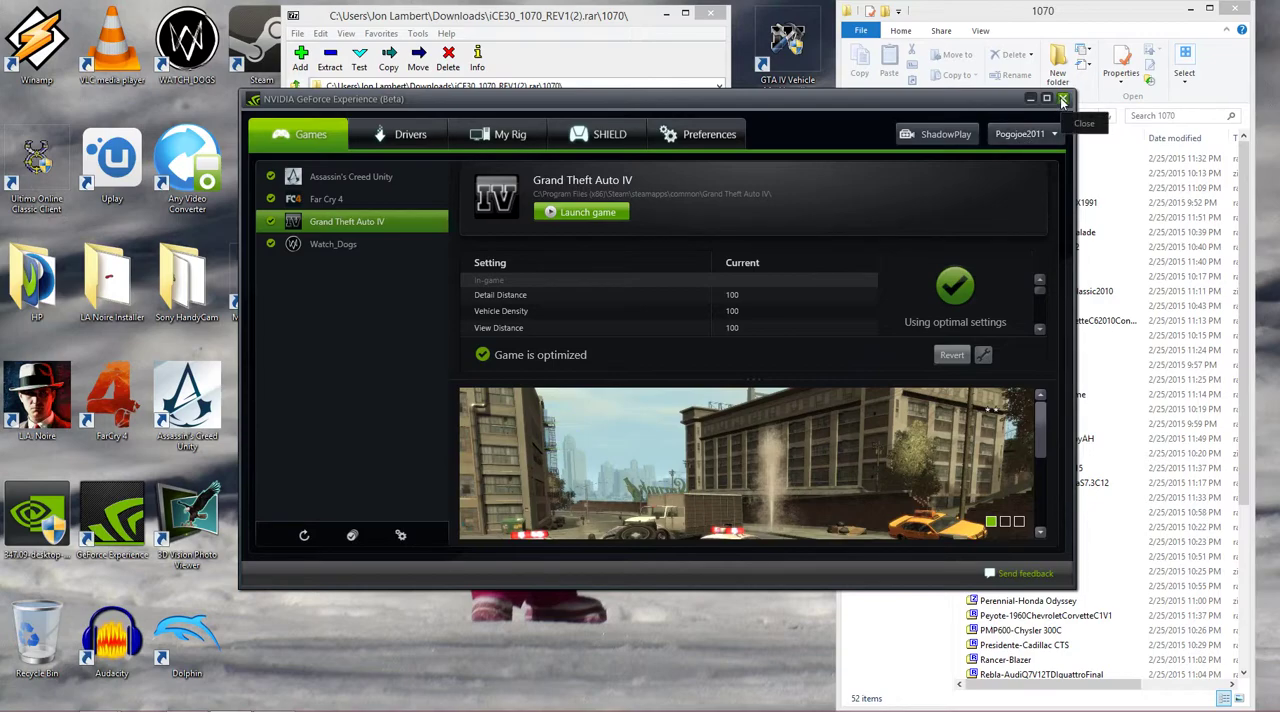
mouse_move(733, 710)
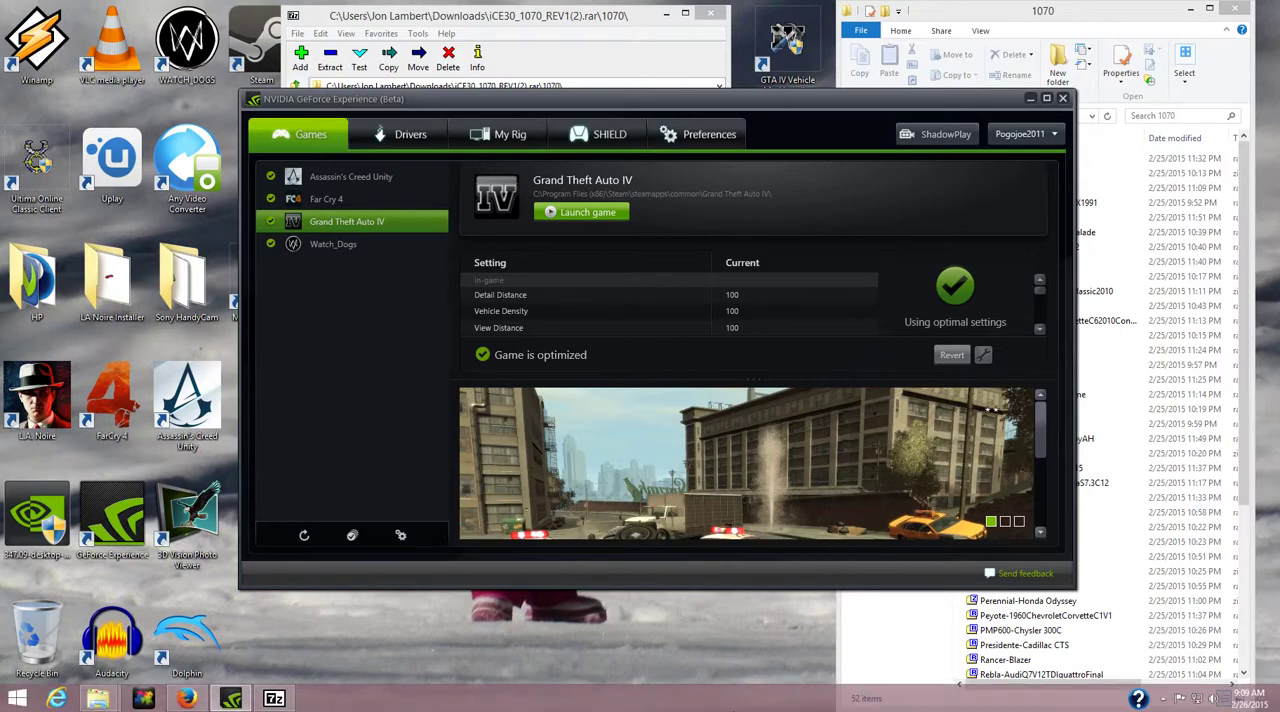